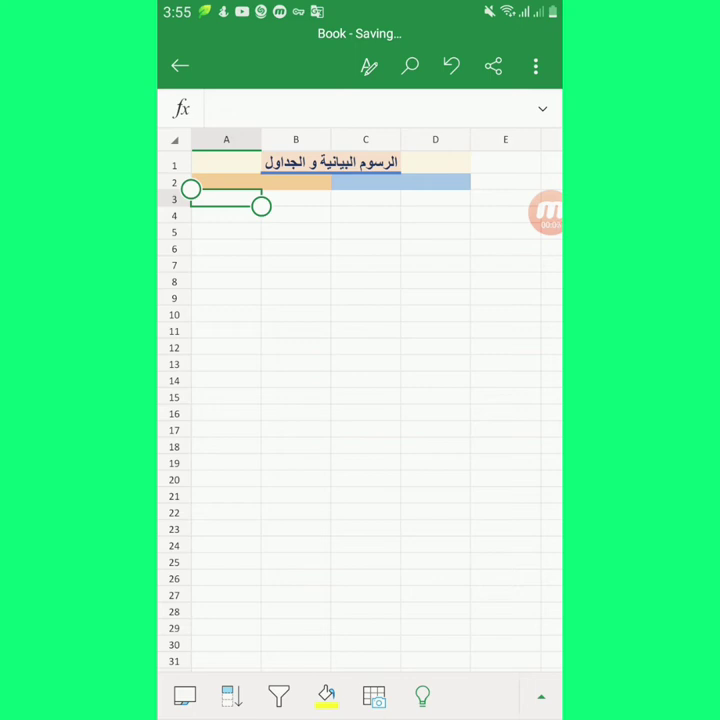
# Step: Switch the ribbon to the Insert commands, showing Table, Pictures, Shapes and Text Box
pyautogui.click(541, 696)
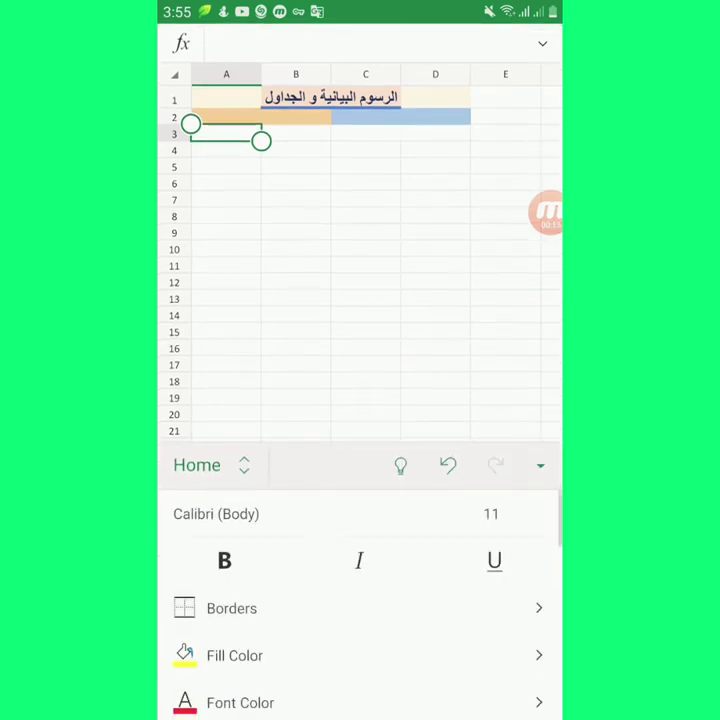
pyautogui.click(233, 468)
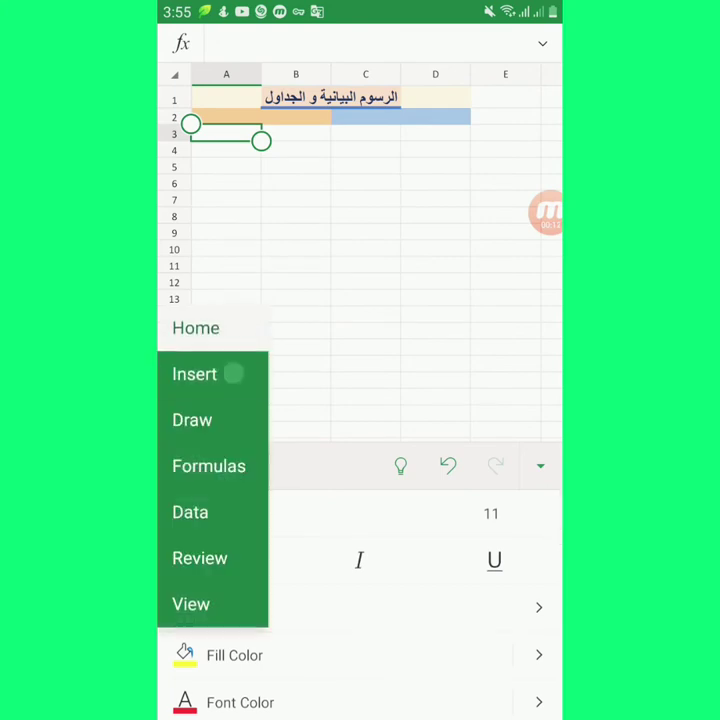
pyautogui.click(233, 373)
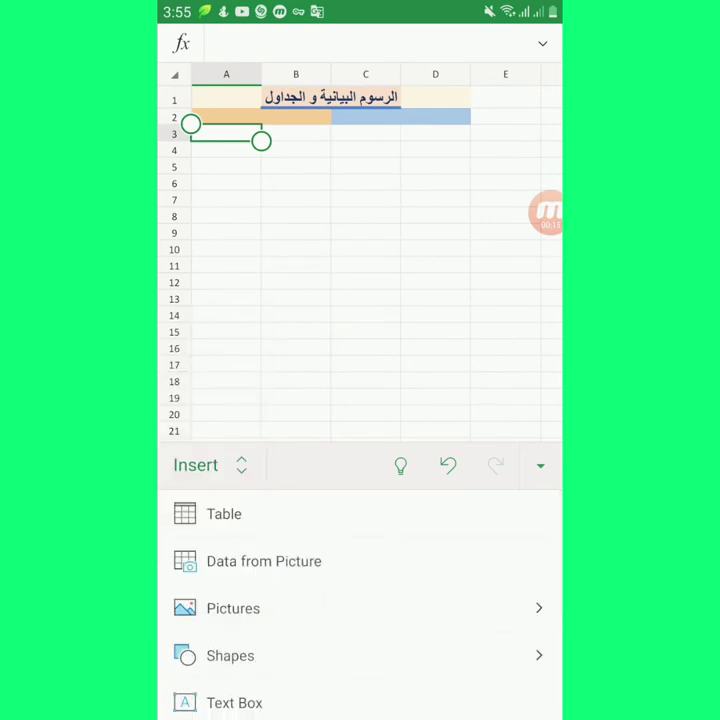
# Step: Insert a table at A3 with header Column1 and stretch it down to row 10
pyautogui.click(295, 513)
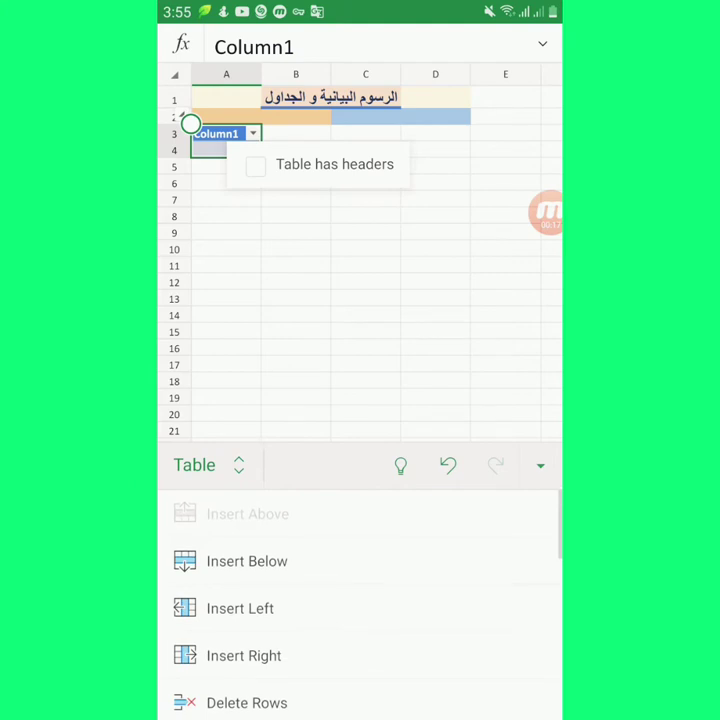
pyautogui.click(228, 214)
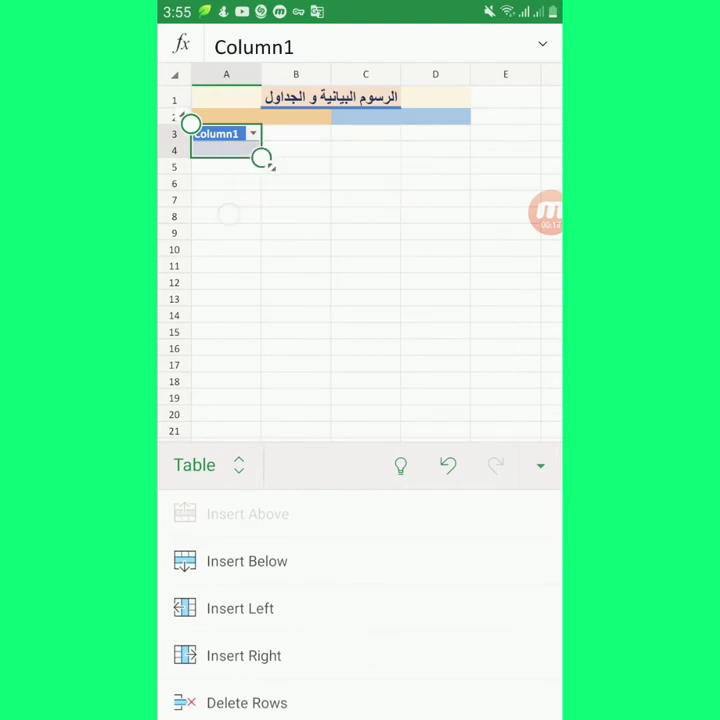
pyautogui.moveTo(262, 158); pyautogui.dragTo(271, 265)
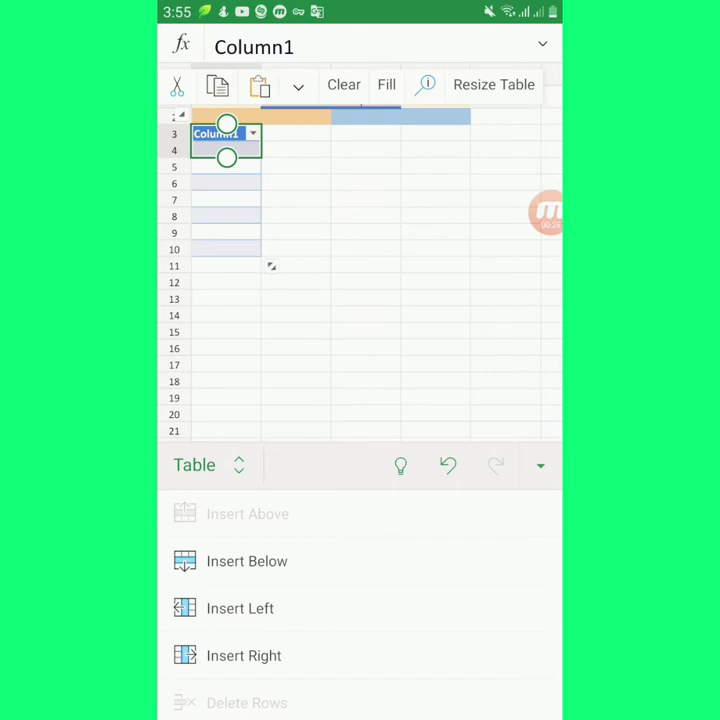
pyautogui.moveTo(333, 599)
pyautogui.mouseDown()
pyautogui.moveTo(379, 498)
pyautogui.moveTo(374, 423)
pyautogui.mouseUp()
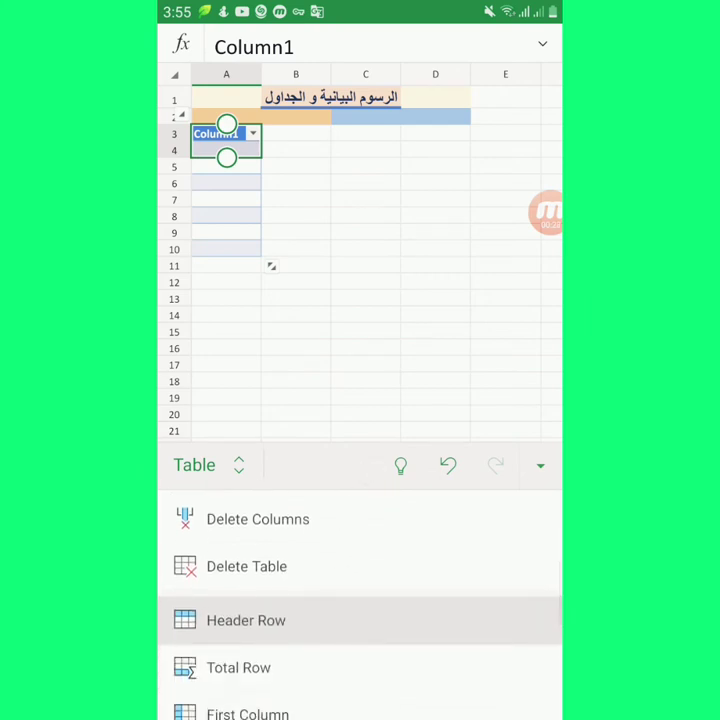
pyautogui.moveTo(373, 620); pyautogui.dragTo(373, 508)
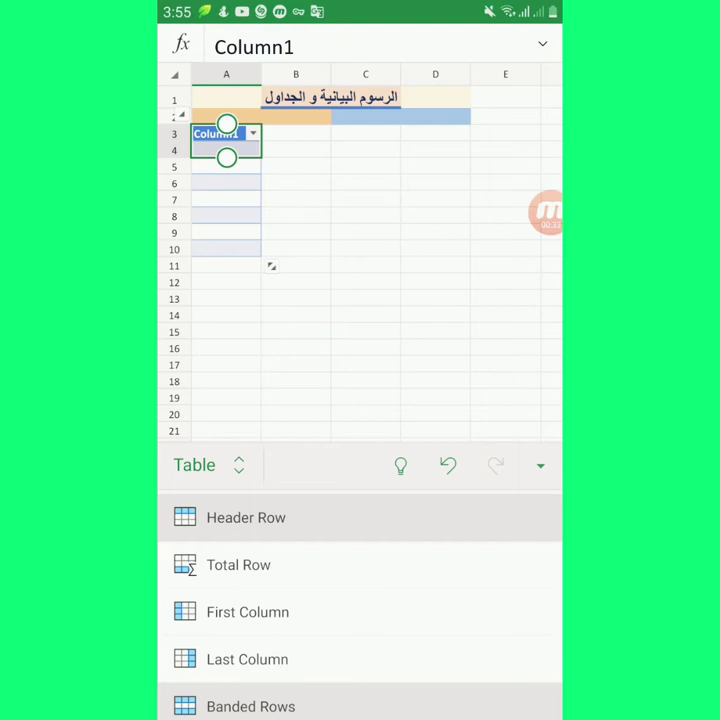
pyautogui.moveTo(421, 603); pyautogui.dragTo(431, 501)
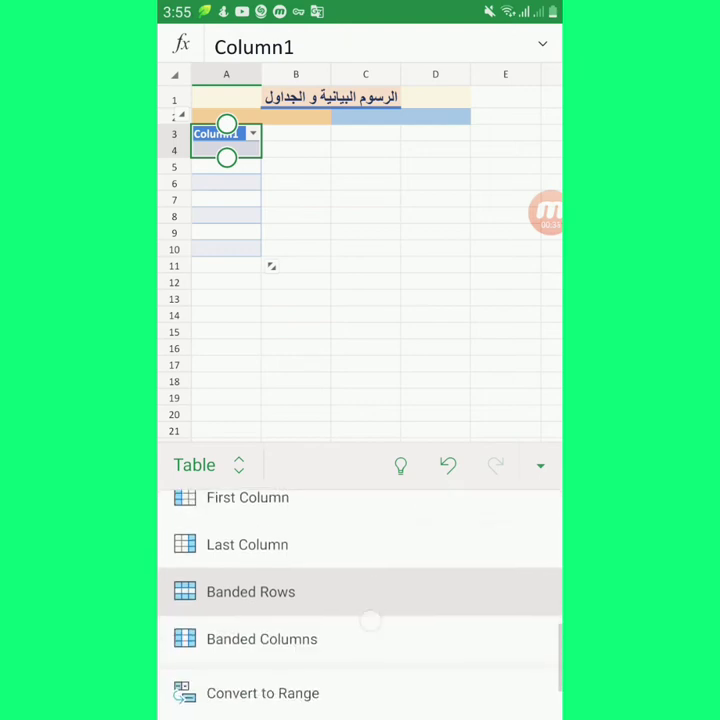
pyautogui.moveTo(370, 619); pyautogui.dragTo(396, 527)
pyautogui.moveTo(350, 568)
pyautogui.mouseDown()
pyautogui.moveTo(350, 603)
pyautogui.moveTo(354, 579)
pyautogui.mouseUp()
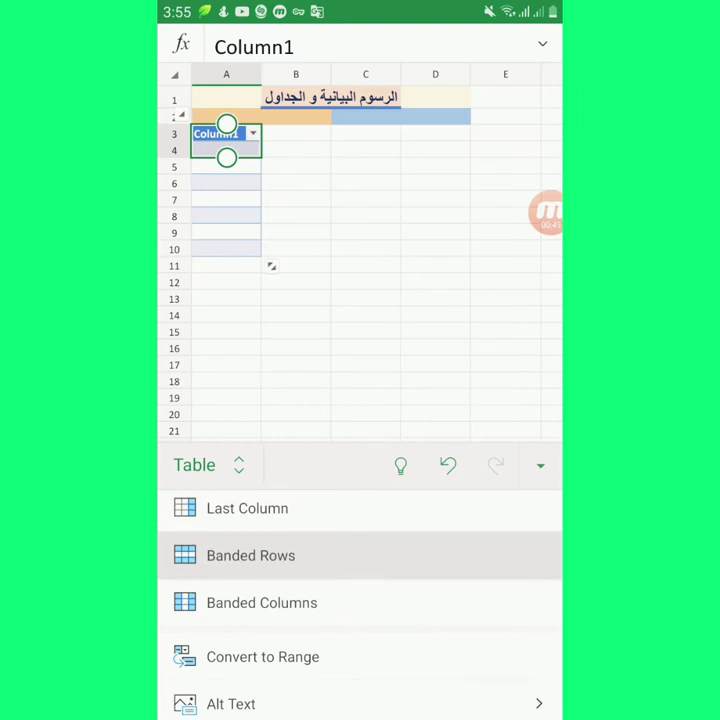
pyautogui.click(354, 555)
pyautogui.click(335, 557)
pyautogui.moveTo(341, 607); pyautogui.dragTo(341, 571)
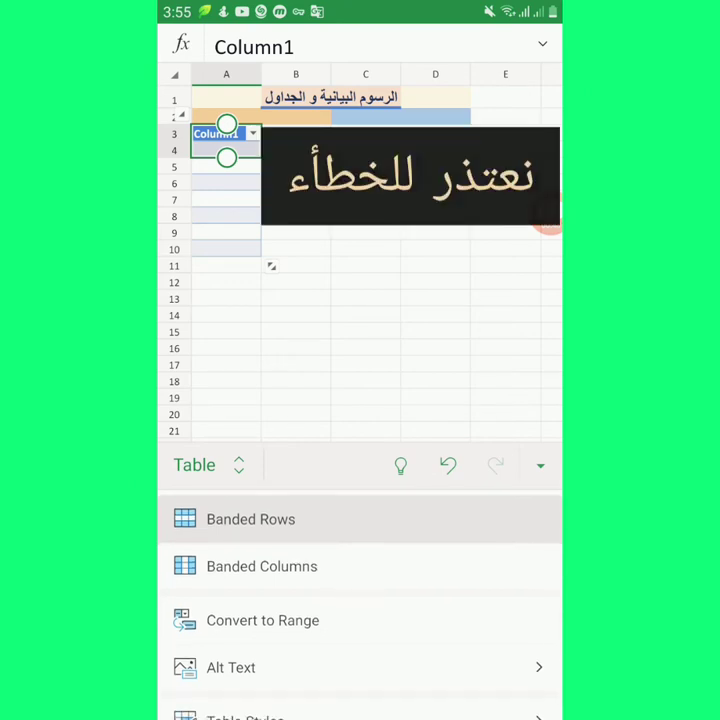
pyautogui.click(262, 566)
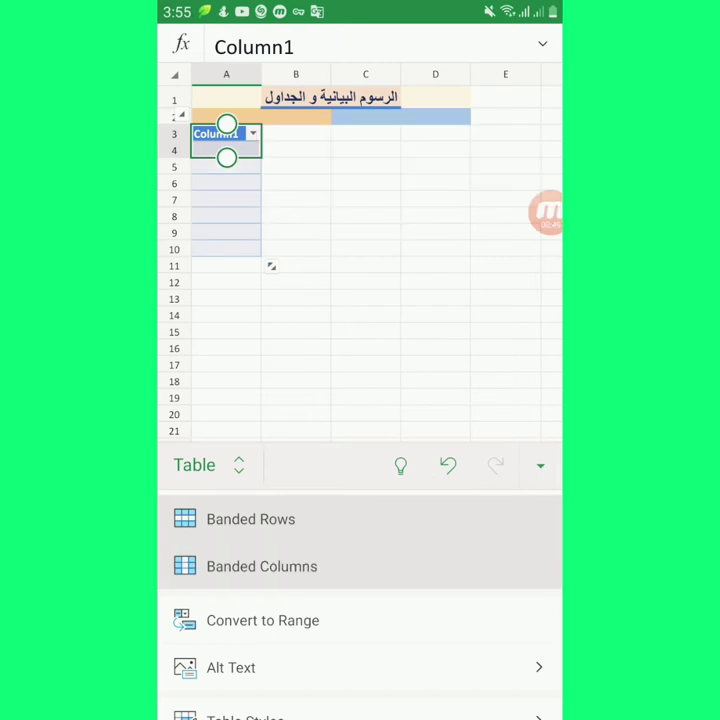
pyautogui.click(250, 519)
pyautogui.moveTo(308, 578); pyautogui.dragTo(345, 482)
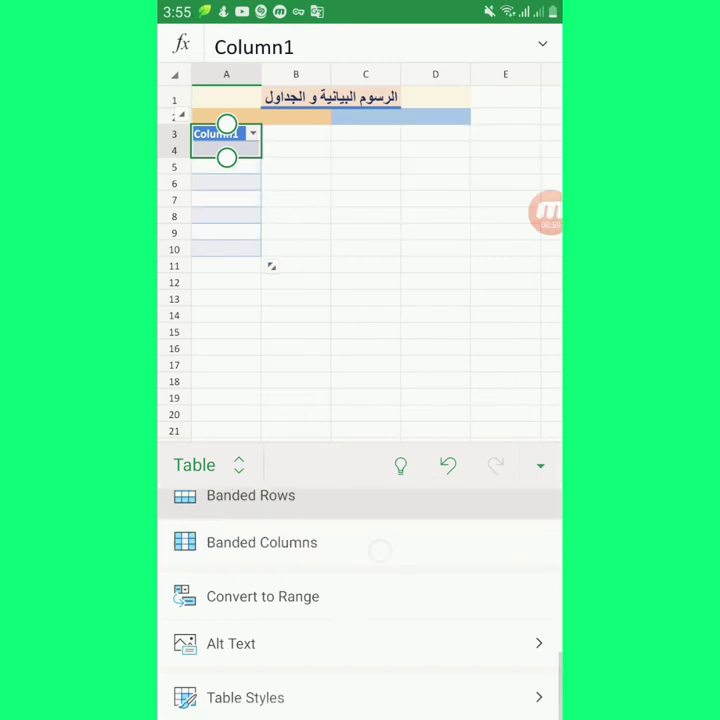
pyautogui.moveTo(370, 578); pyautogui.dragTo(375, 690)
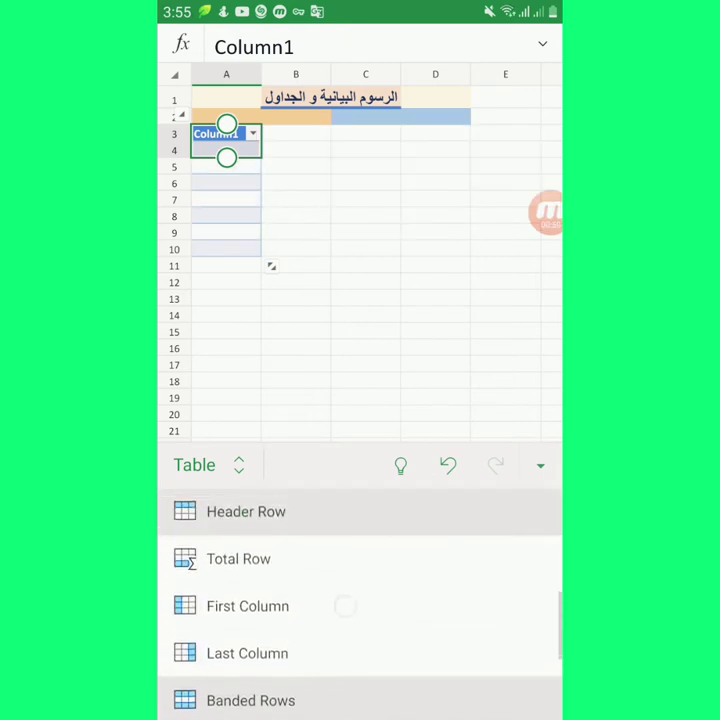
pyautogui.moveTo(390, 561); pyautogui.dragTo(341, 647)
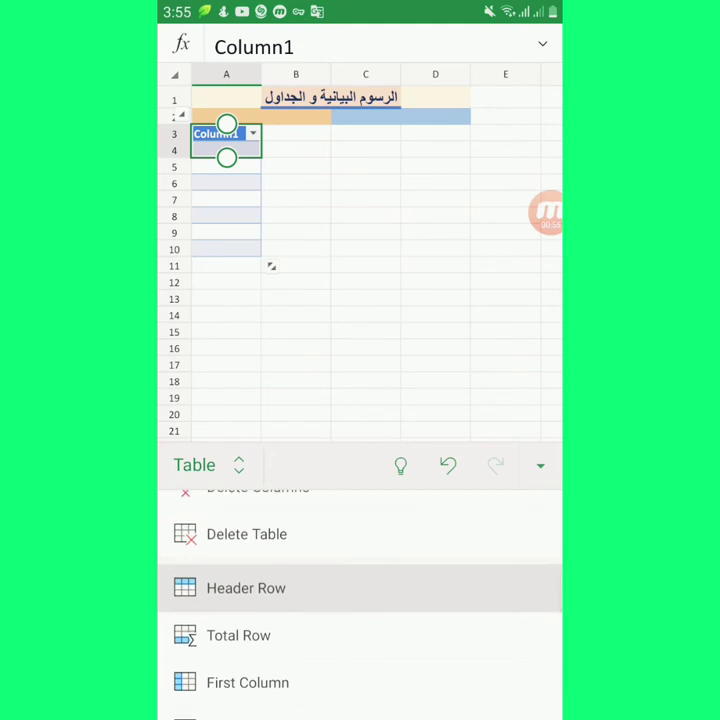
pyautogui.moveTo(300, 495); pyautogui.dragTo(326, 613)
pyautogui.moveTo(345, 538); pyautogui.dragTo(350, 571)
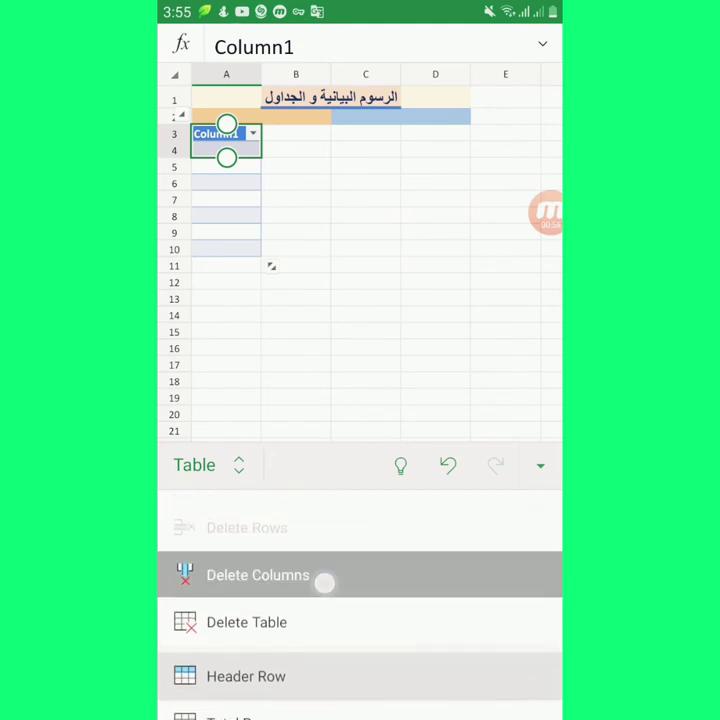
pyautogui.moveTo(305, 575); pyautogui.dragTo(326, 619)
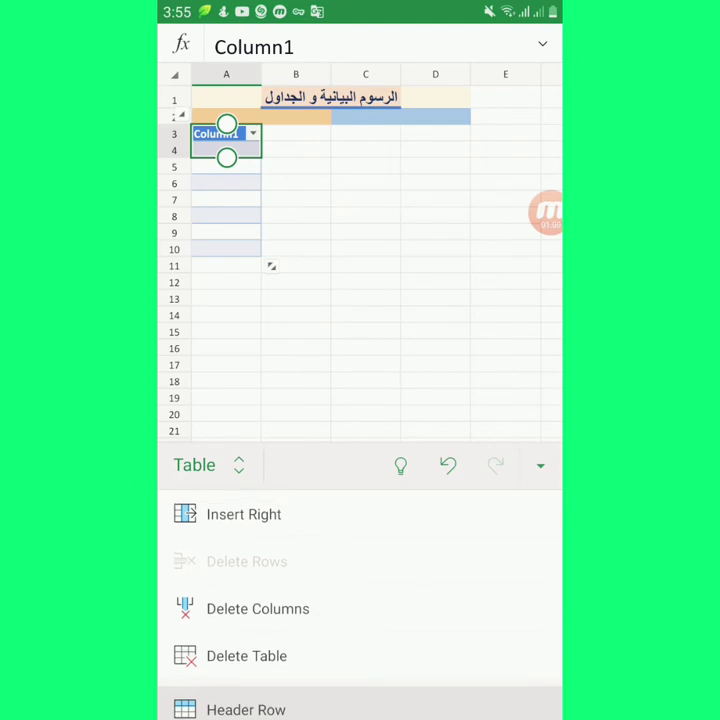
pyautogui.moveTo(227, 157); pyautogui.dragTo(261, 272)
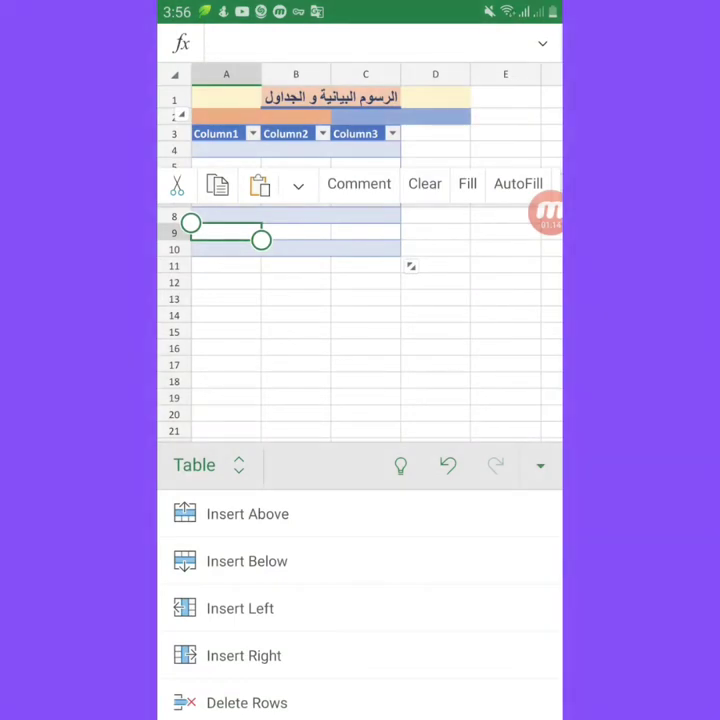
# Step: Select the table's first column down to row 10 and delete the Column1 column
pyautogui.click(366, 332)
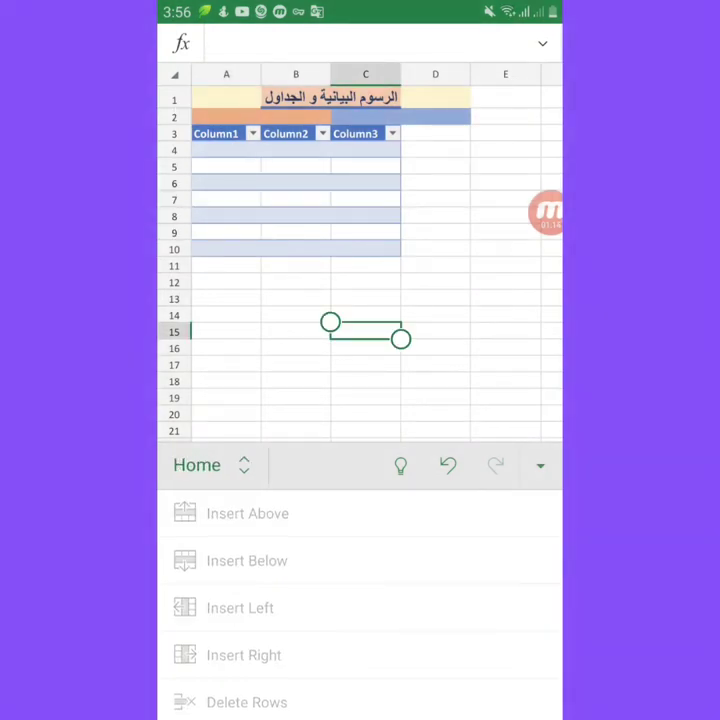
pyautogui.click(226, 150)
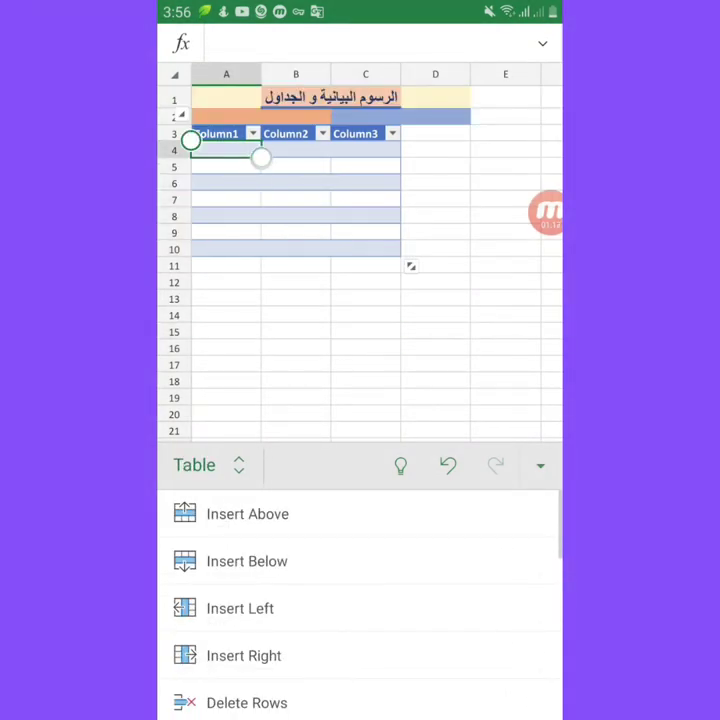
pyautogui.moveTo(261, 157)
pyautogui.mouseDown()
pyautogui.moveTo(261, 267)
pyautogui.moveTo(261, 254)
pyautogui.mouseUp()
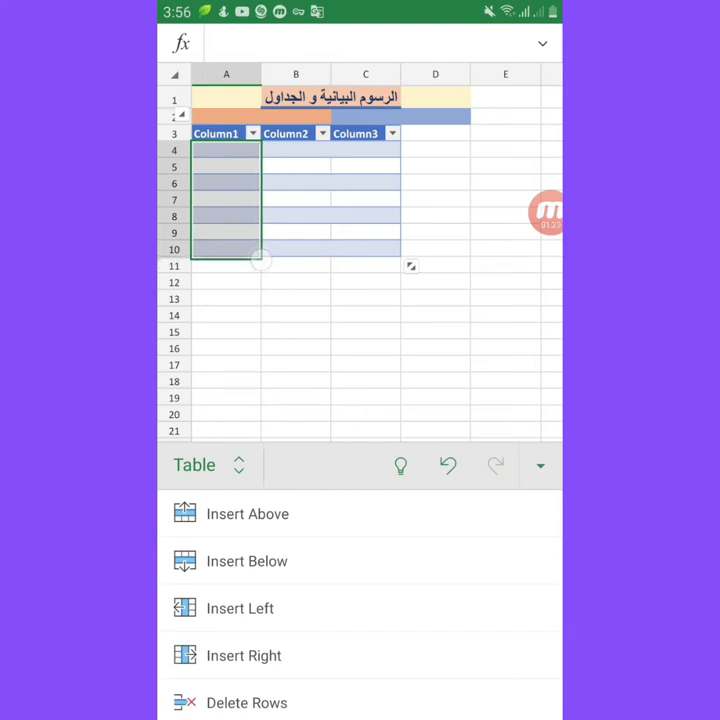
pyautogui.moveTo(370, 649); pyautogui.dragTo(403, 452)
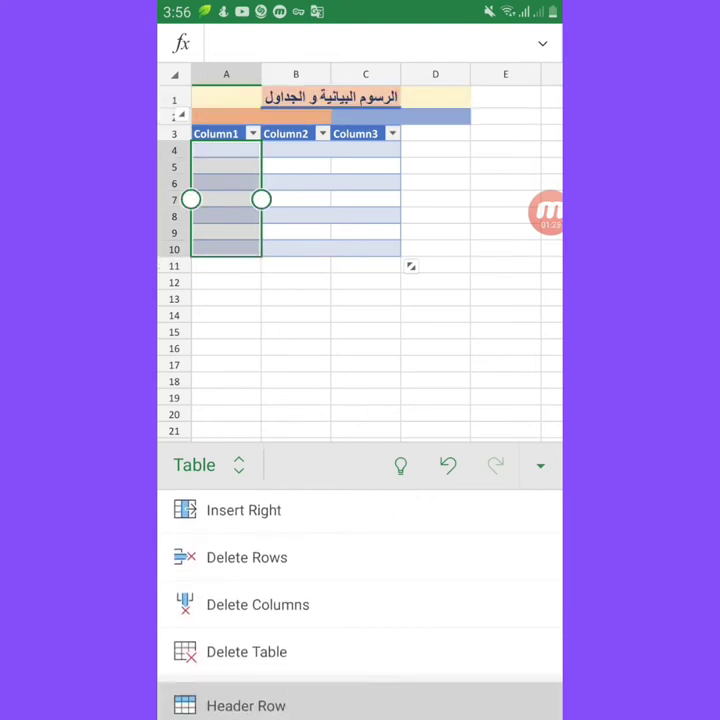
pyautogui.click(231, 605)
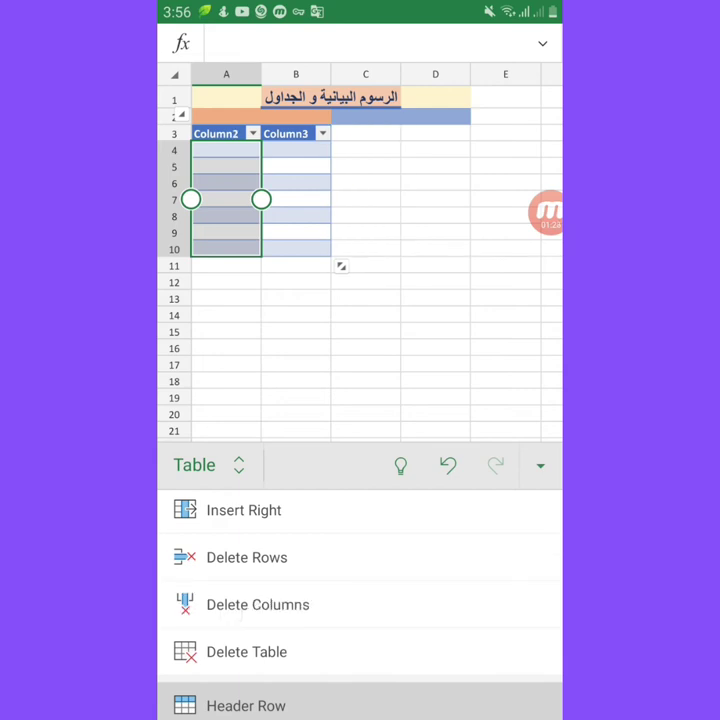
# Step: Delete the table's rows 5 to 10 and select A3:B4 inside the table
pyautogui.click(240, 557)
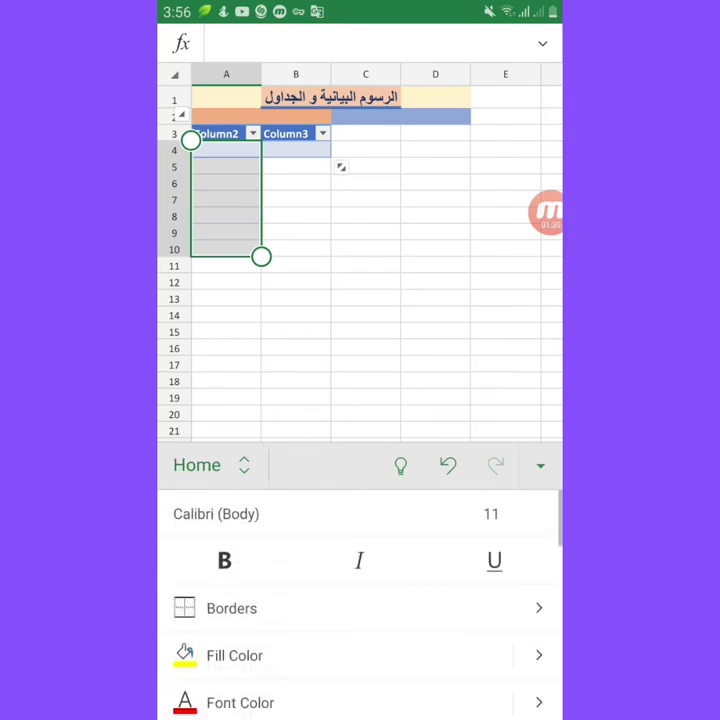
pyautogui.moveTo(261, 257); pyautogui.dragTo(331, 240)
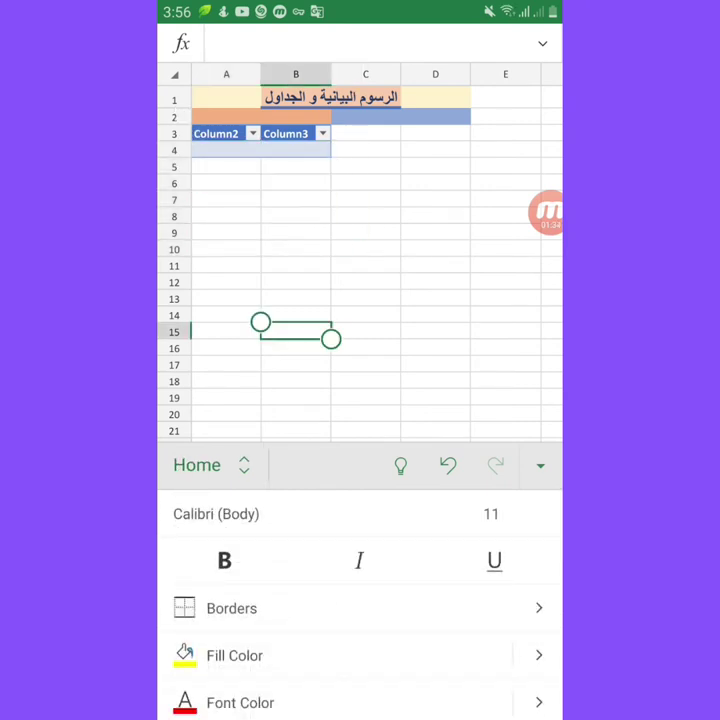
pyautogui.click(226, 150)
pyautogui.moveTo(261, 150); pyautogui.dragTo(378, 252)
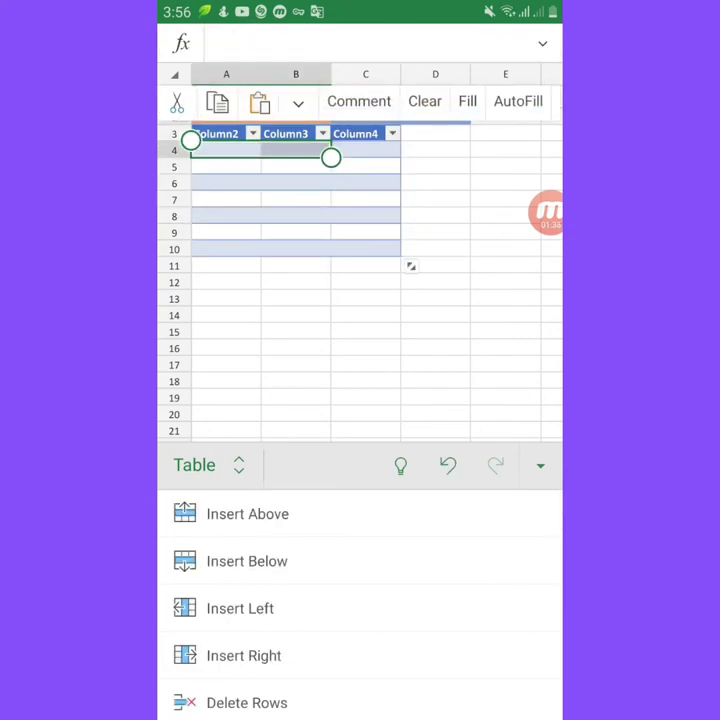
# Step: Resize the table to include column C and add a row so it spans A3:C11
pyautogui.moveTo(329, 619); pyautogui.dragTo(329, 651)
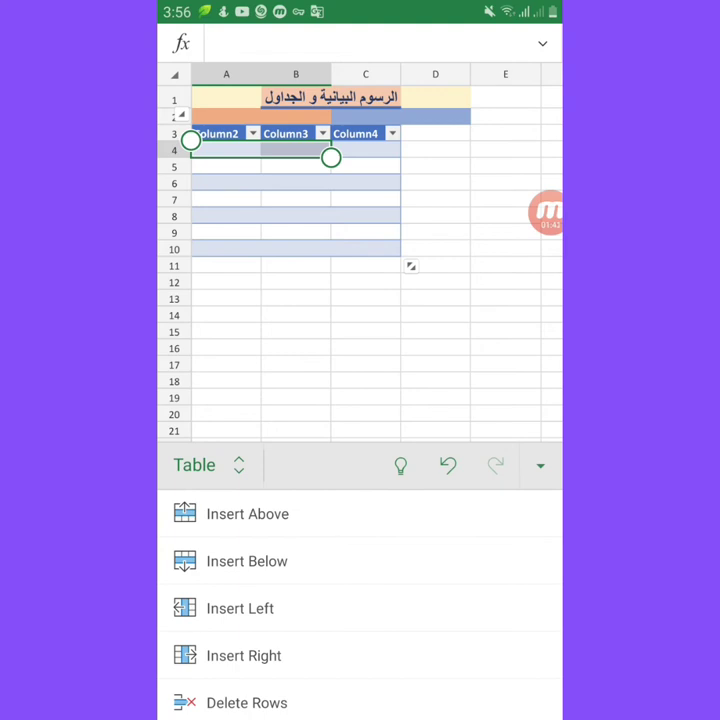
pyautogui.click(305, 513)
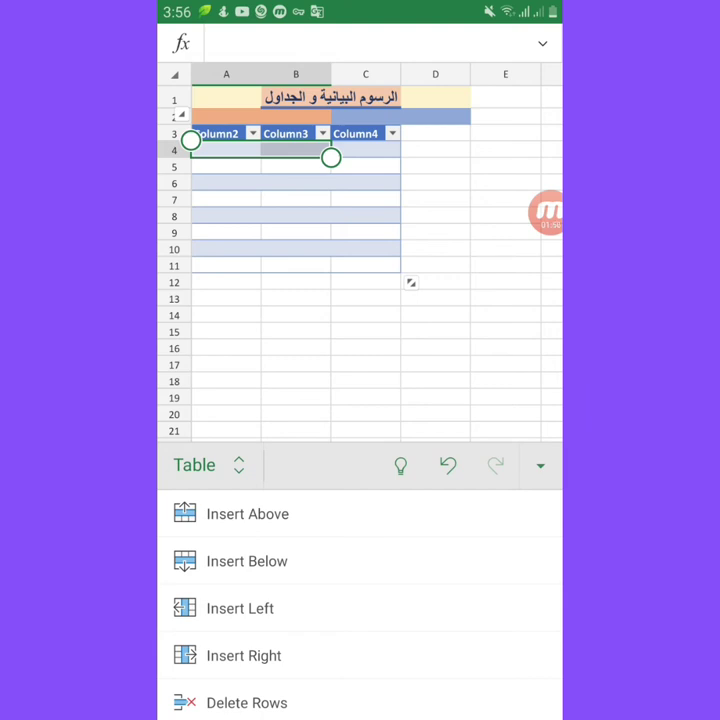
pyautogui.click(195, 465)
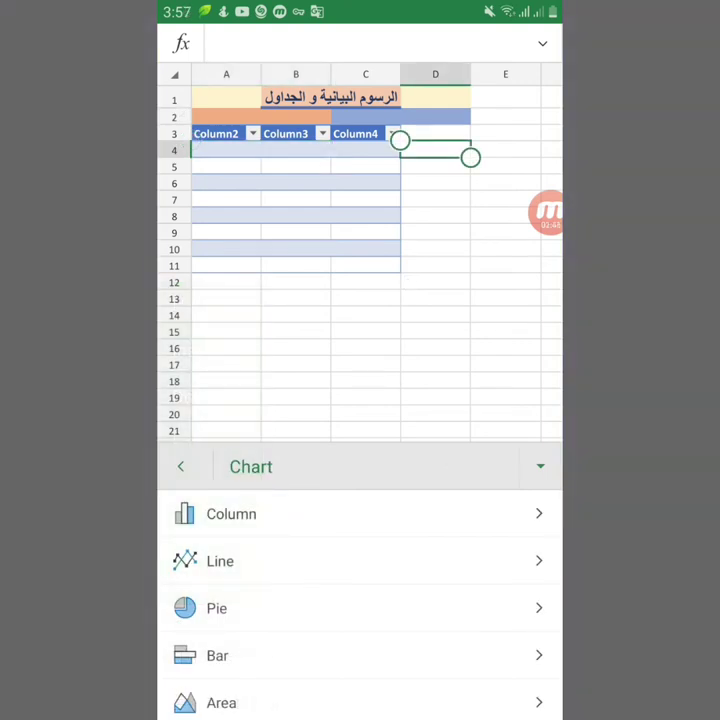
# Step: Leave the chart types by selecting cells A5 and B9 to bring back the Table commands
pyautogui.click(295, 331)
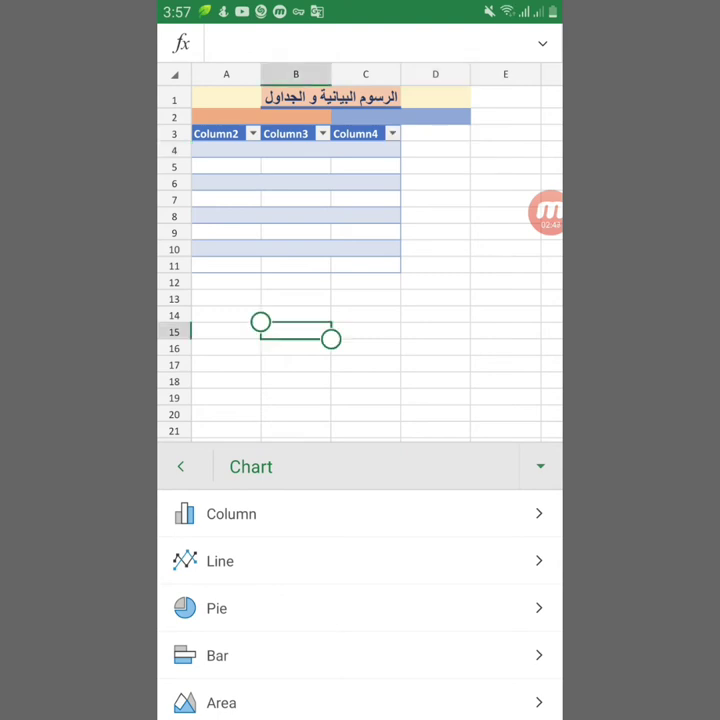
pyautogui.click(226, 166)
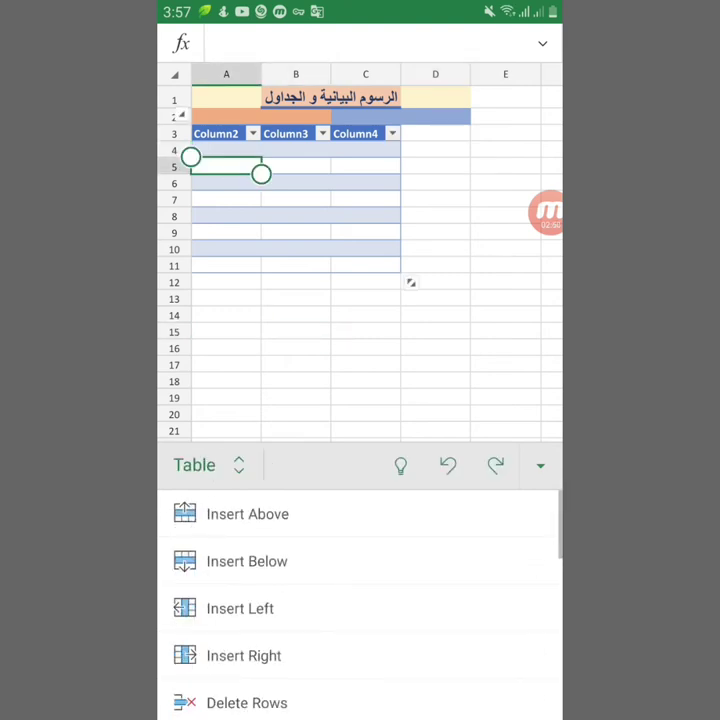
pyautogui.click(226, 166)
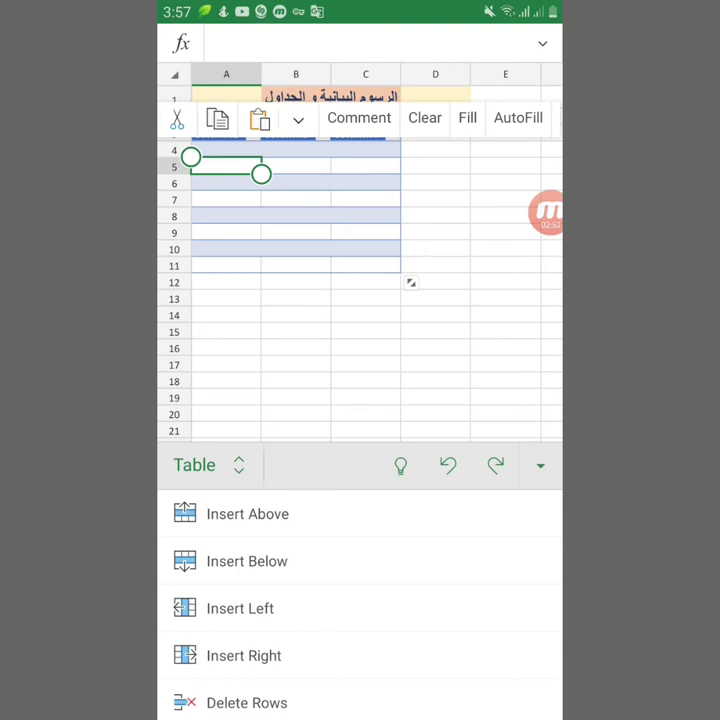
pyautogui.click(295, 231)
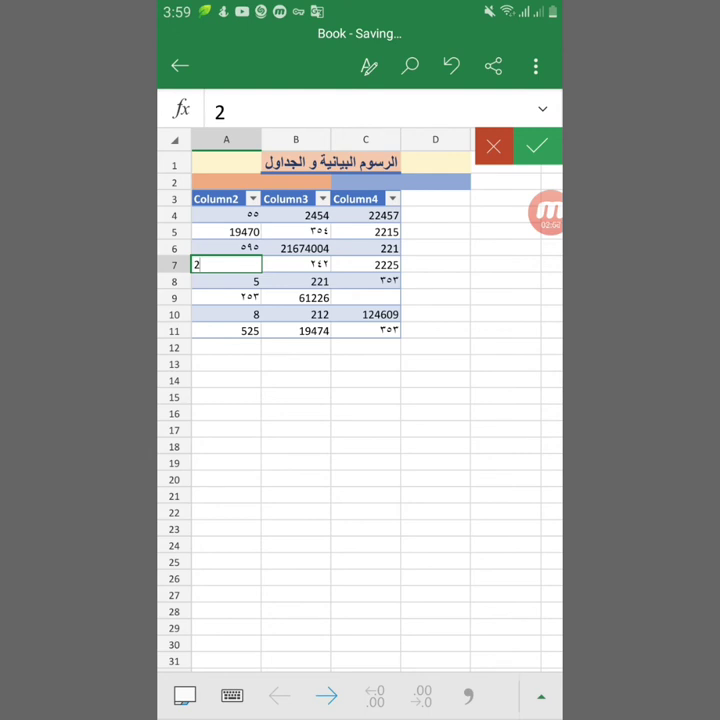
# Step: Confirm 2 in A7, select the table data A4:C11 and show the Insert commands
pyautogui.click(226, 215)
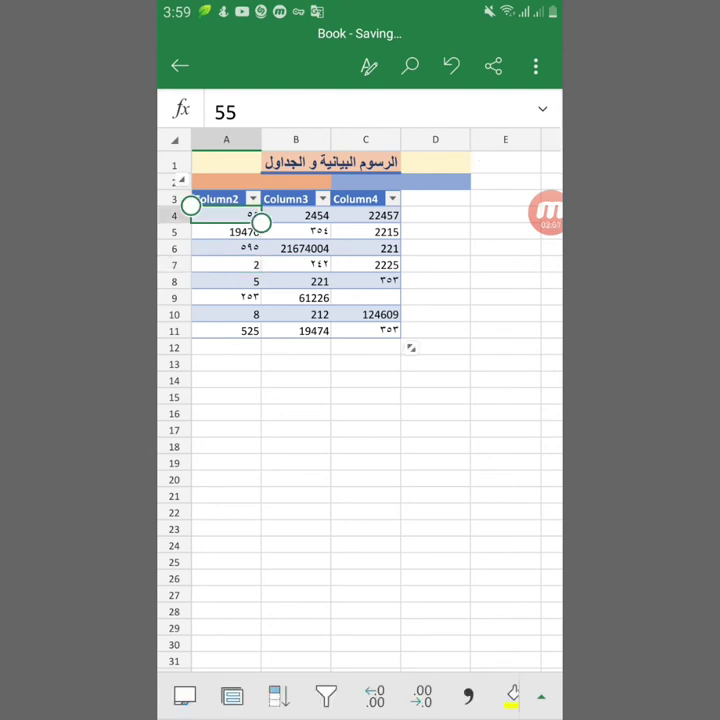
pyautogui.moveTo(261, 223); pyautogui.dragTo(405, 343)
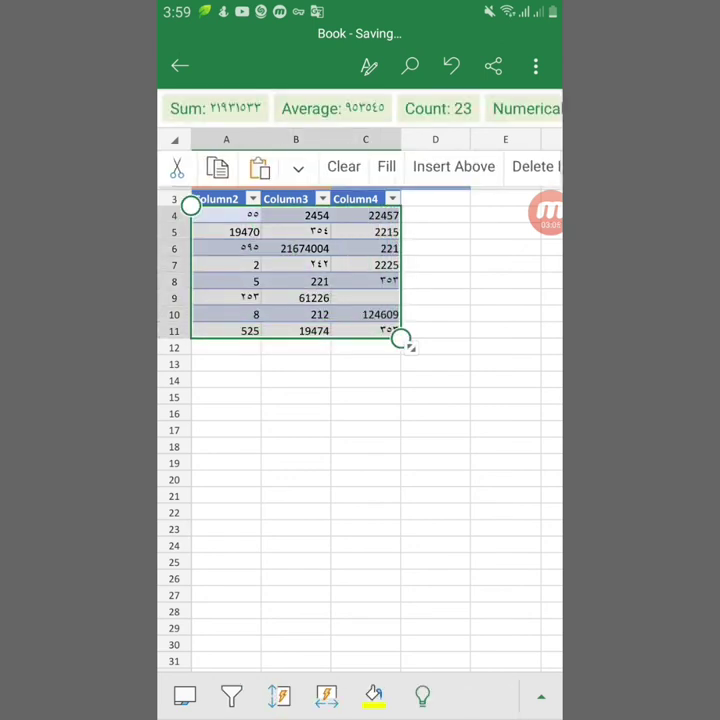
pyautogui.click(540, 695)
pyautogui.click(194, 465)
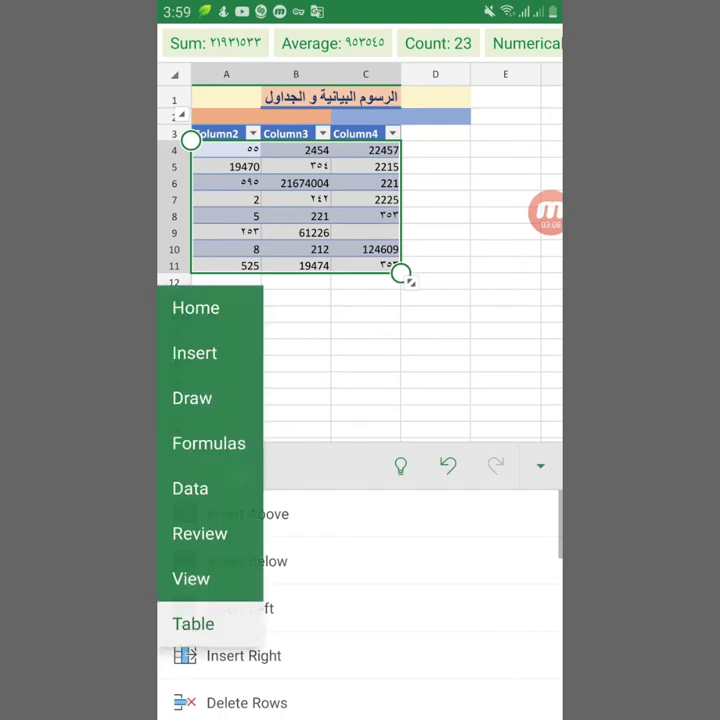
pyautogui.click(226, 367)
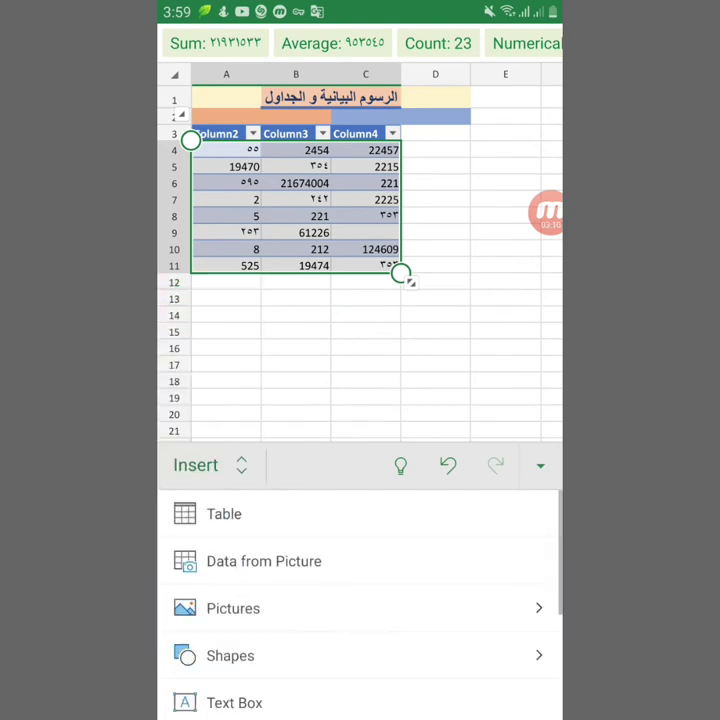
pyautogui.scroll(-4, 411, 510)
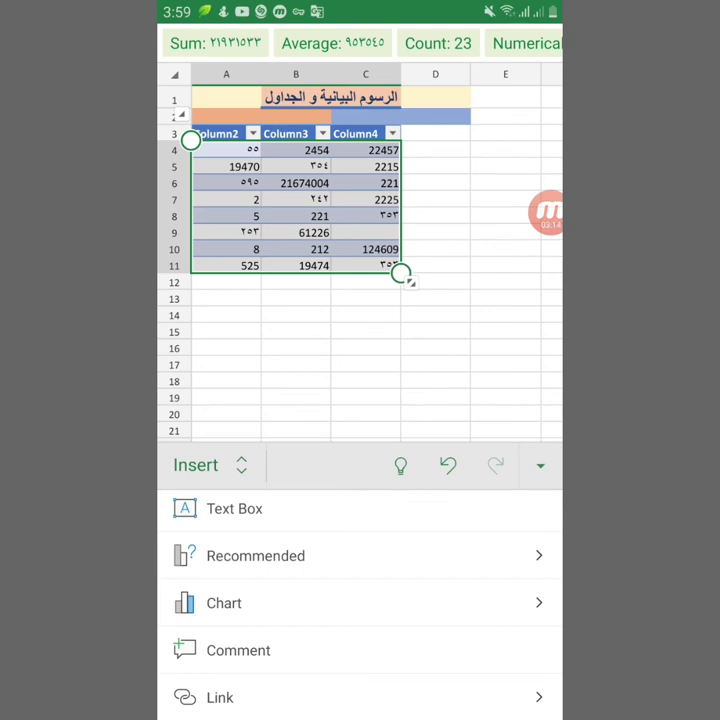
# Step: Insert a 3-D Clustered Column chart of the selected data
pyautogui.click(339, 604)
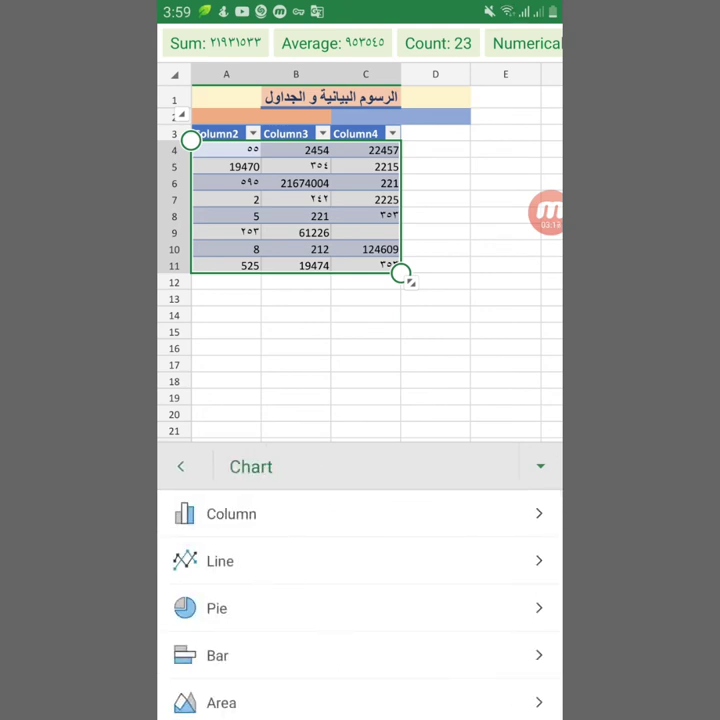
pyautogui.click(231, 513)
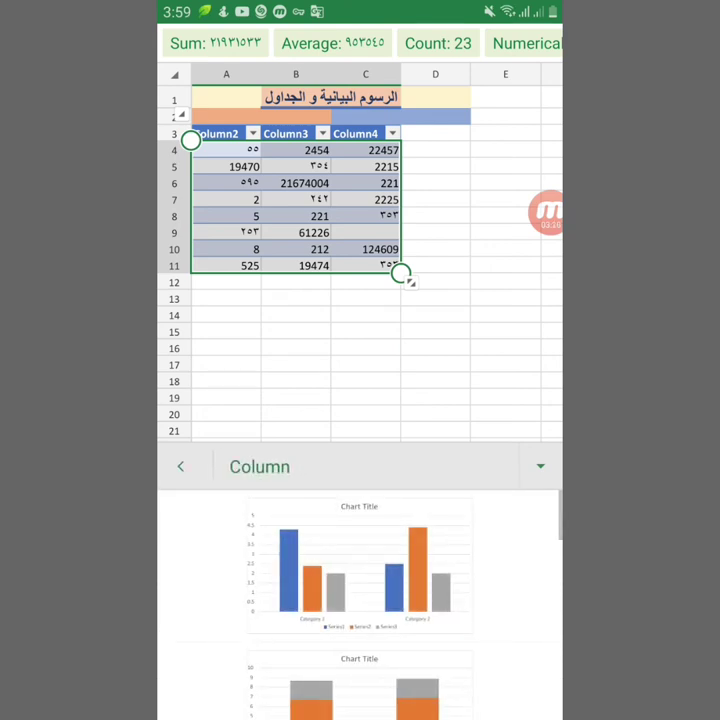
pyautogui.scroll(-5, 360, 600)
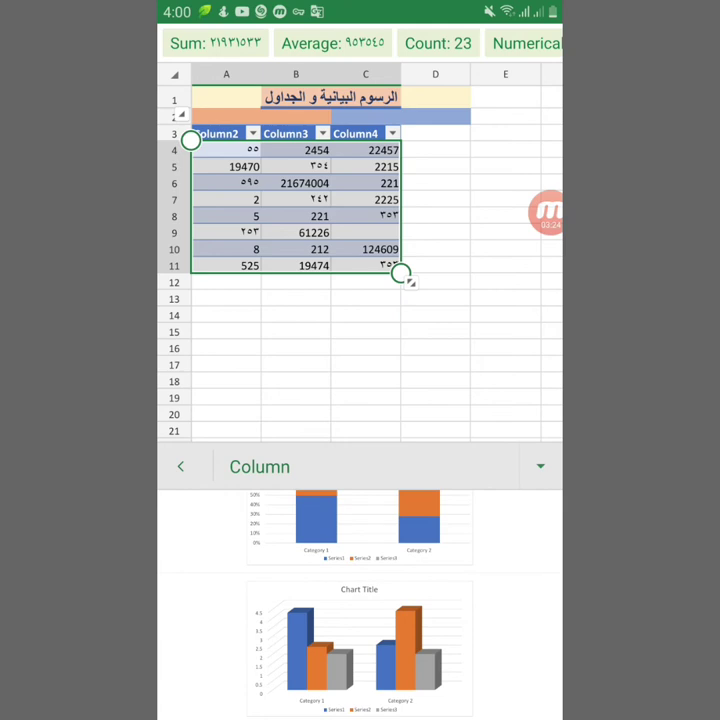
pyautogui.click(360, 650)
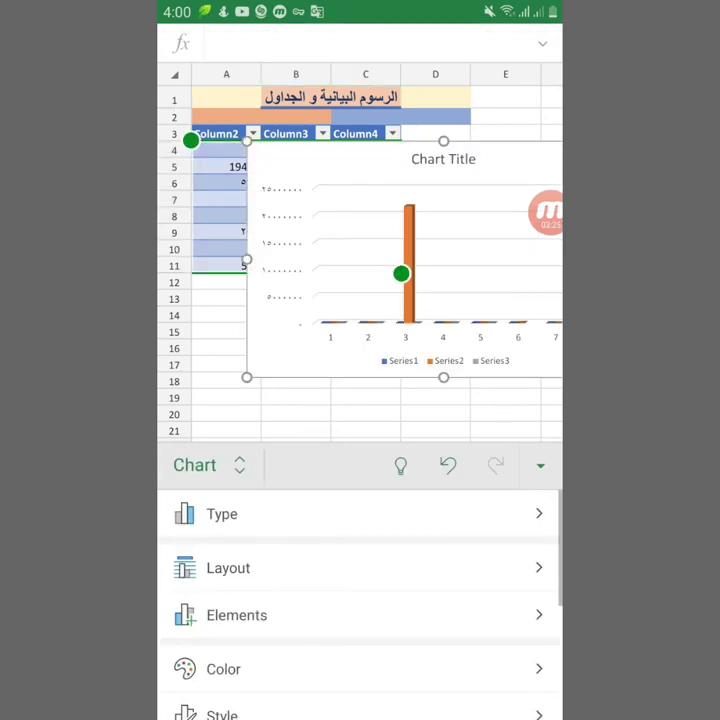
# Step: Drag the column chart off the table to sit beneath it across rows 12 to 20
pyautogui.moveTo(401, 273)
pyautogui.mouseDown()
pyautogui.moveTo(308, 296)
pyautogui.moveTo(331, 273)
pyautogui.mouseUp()
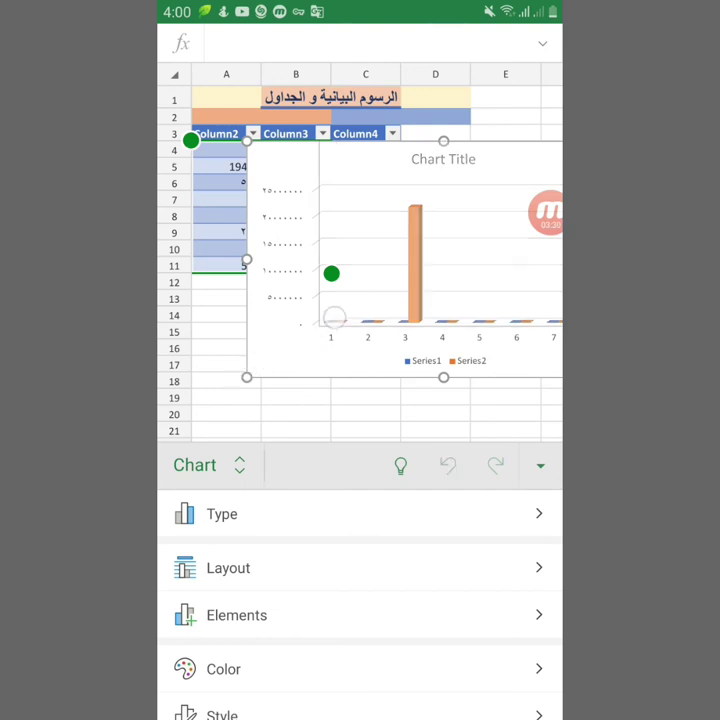
pyautogui.moveTo(334, 318); pyautogui.dragTo(468, 318)
pyautogui.moveTo(440, 230)
pyautogui.mouseDown()
pyautogui.moveTo(376, 304)
pyautogui.moveTo(241, 348)
pyautogui.mouseUp()
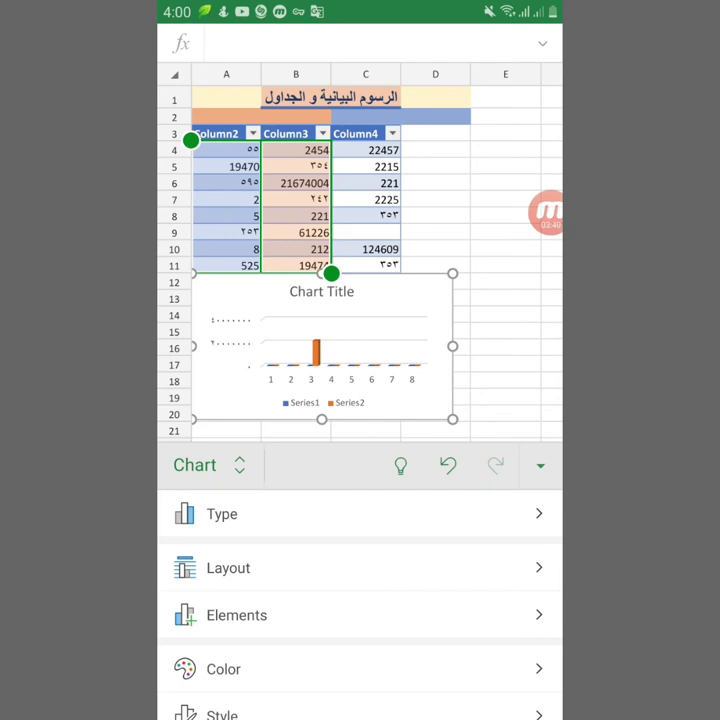
# Step: Change the chart type from column to a line chart
pyautogui.click(222, 514)
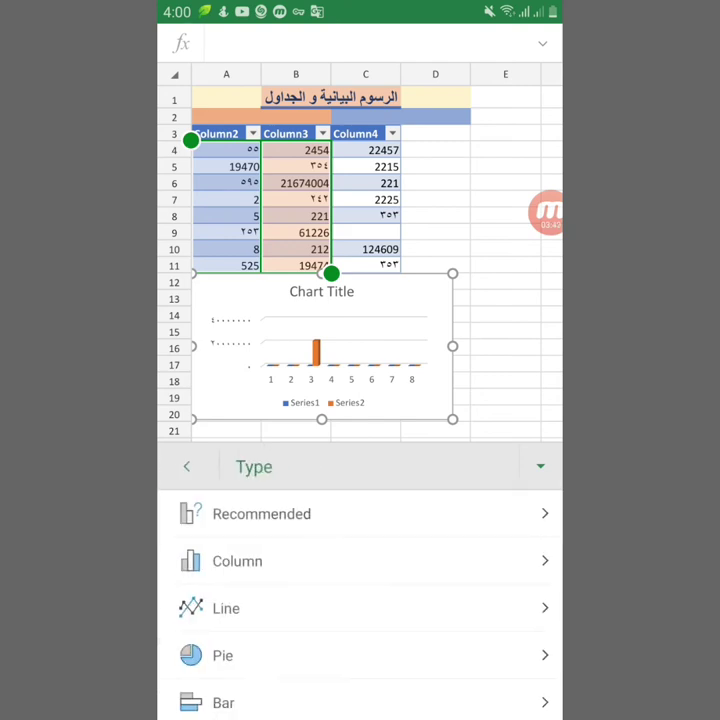
pyautogui.moveTo(410, 648); pyautogui.dragTo(405, 612)
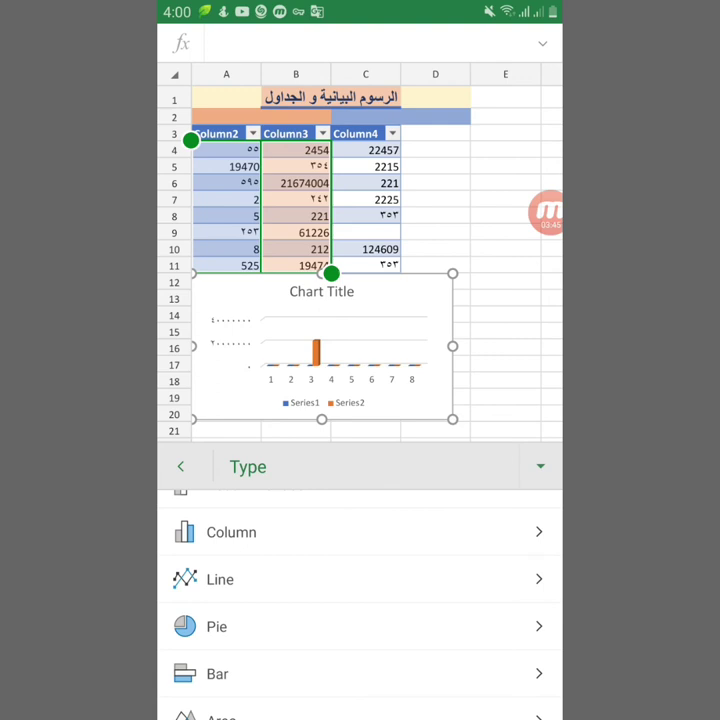
pyautogui.moveTo(360, 640); pyautogui.dragTo(361, 622)
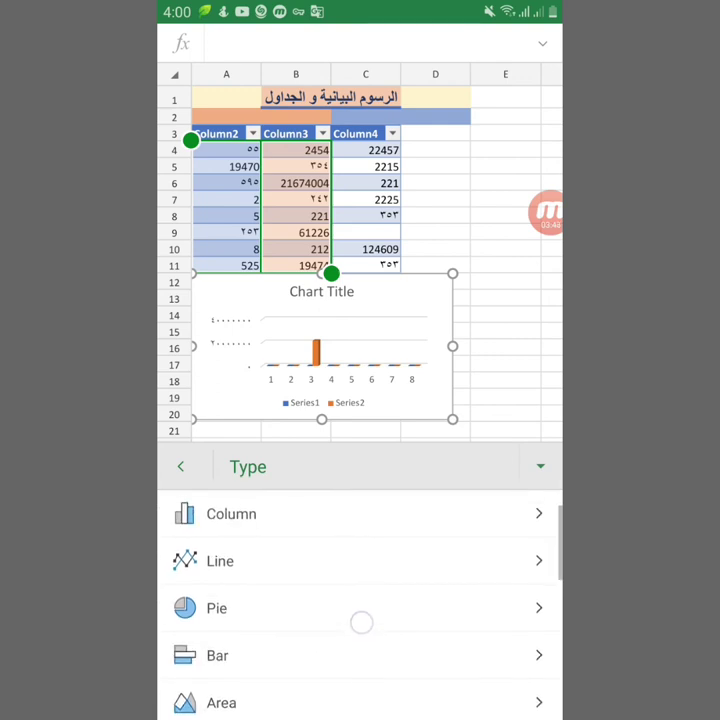
pyautogui.click(349, 559)
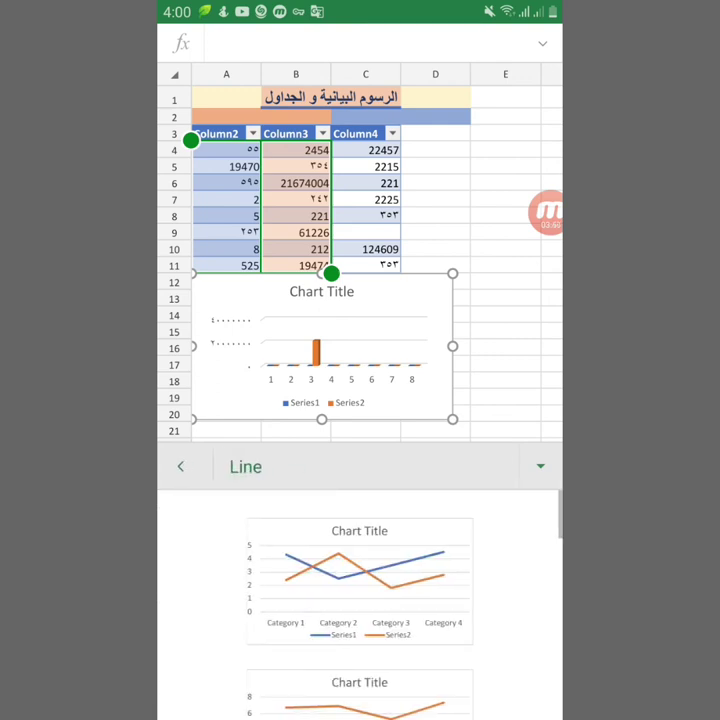
pyautogui.click(359, 580)
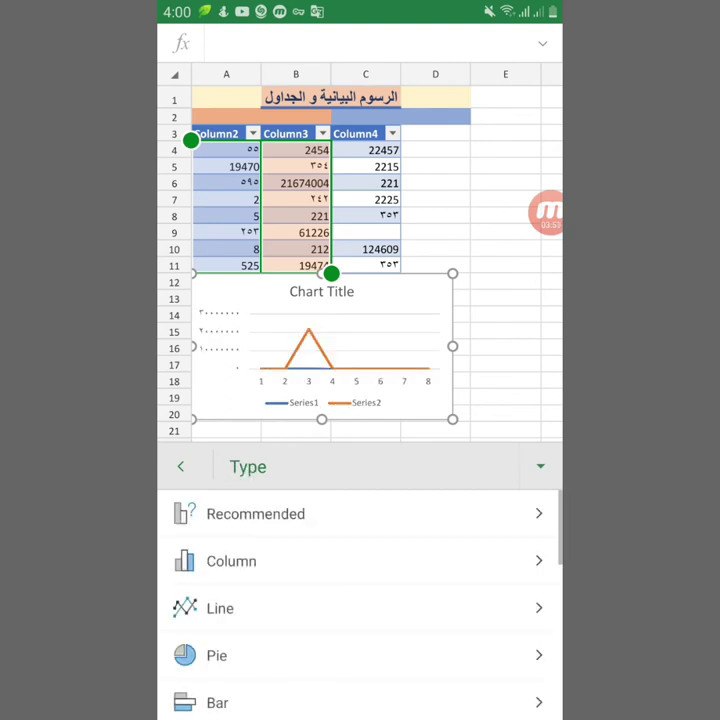
pyautogui.moveTo(377, 609); pyautogui.dragTo(384, 566)
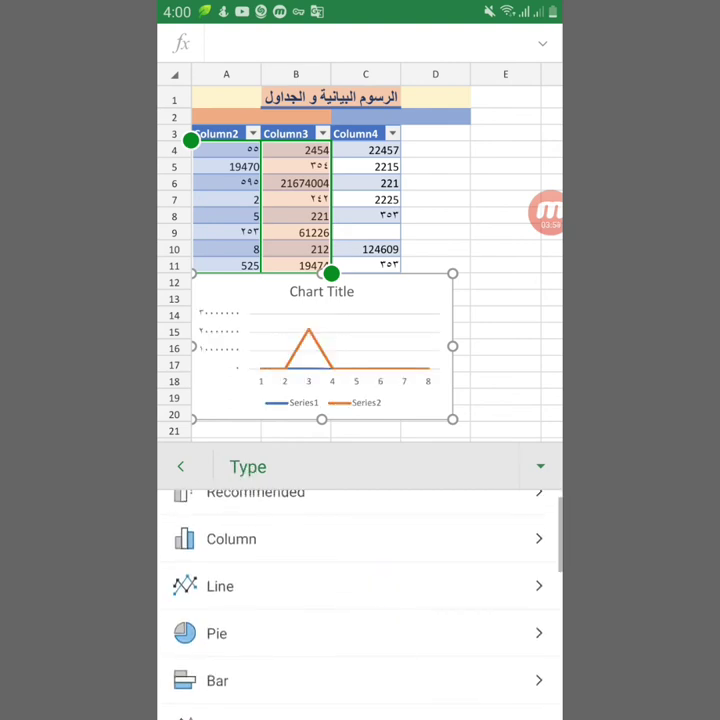
pyautogui.click(176, 465)
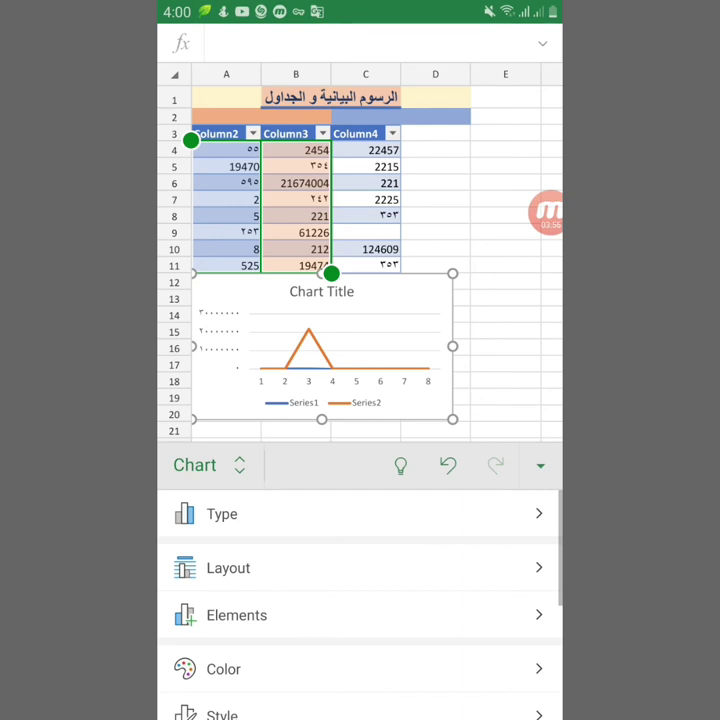
# Step: Apply the second chart layout, putting the legend at the top and data labels on each point
pyautogui.click(360, 570)
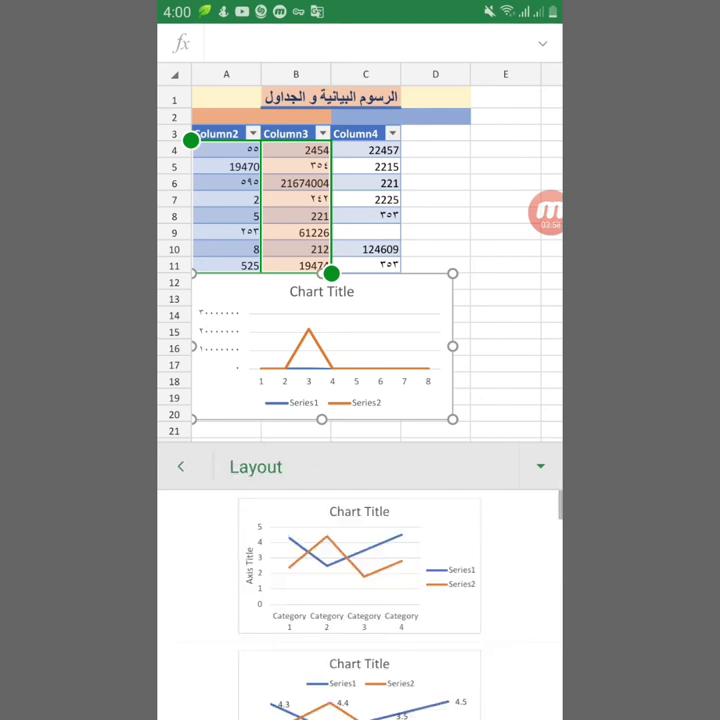
pyautogui.moveTo(407, 596); pyautogui.dragTo(407, 506)
pyautogui.click(321, 590)
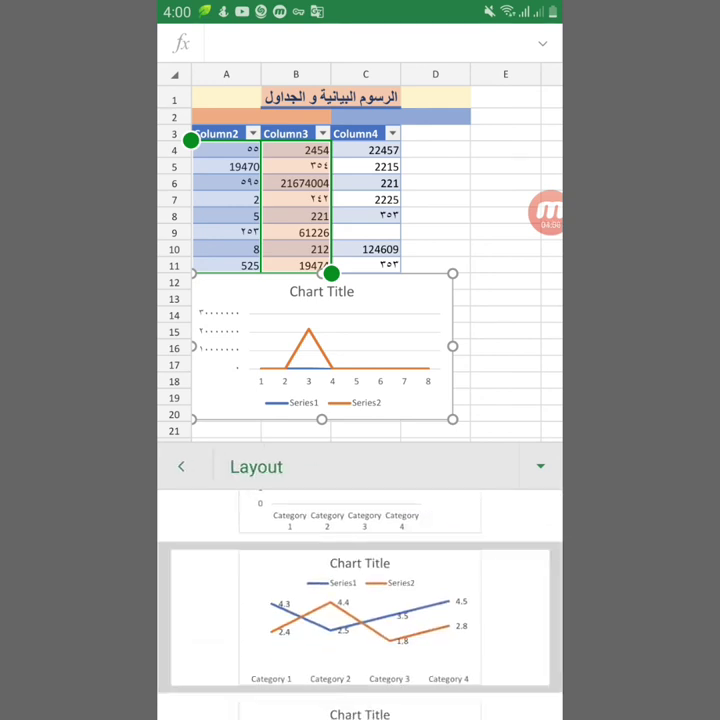
pyautogui.moveTo(389, 636); pyautogui.dragTo(383, 585)
pyautogui.click(384, 625)
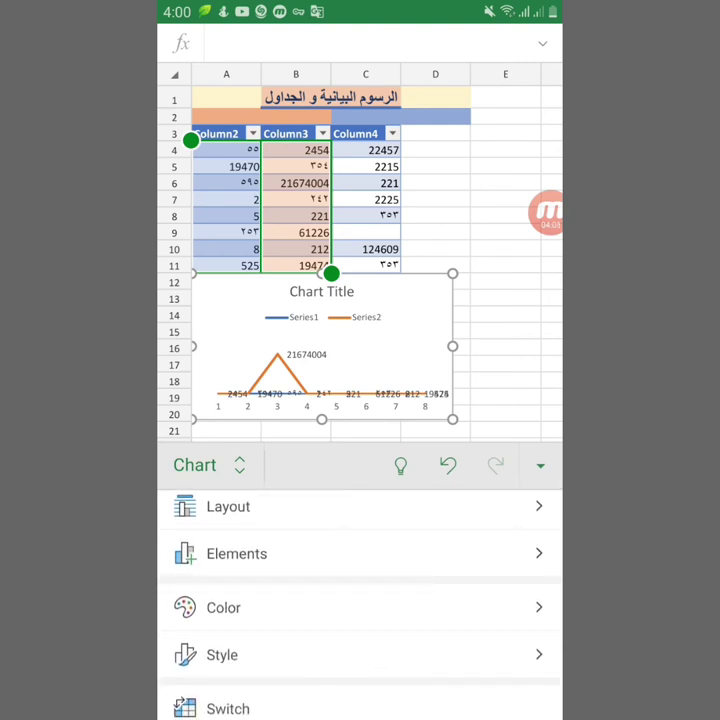
# Step: Apply the fourth Colorful palette so Series1 turns green and Series2 blue
pyautogui.click(366, 612)
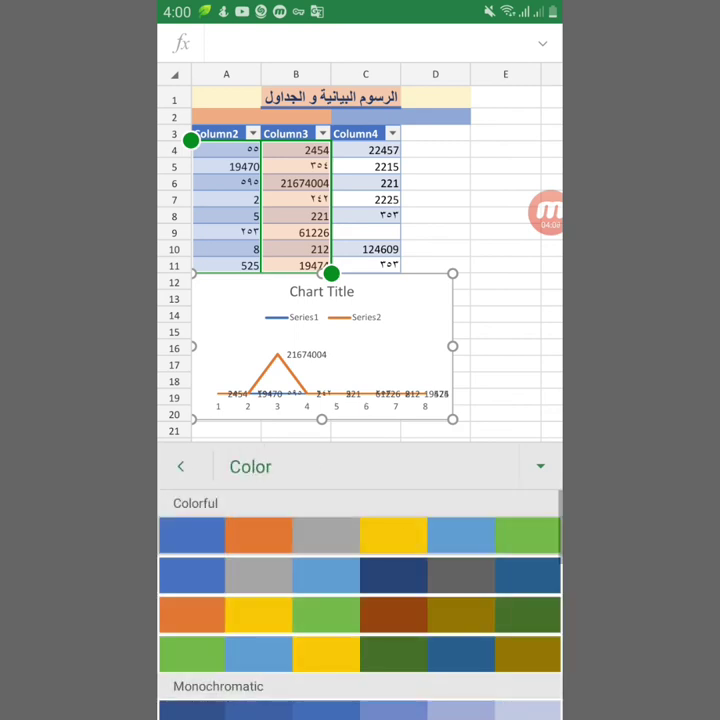
pyautogui.click(180, 466)
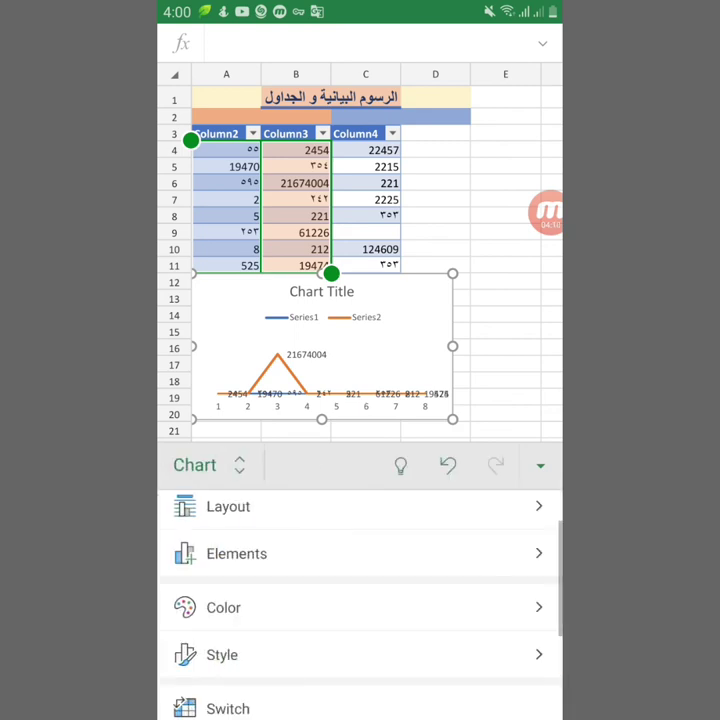
pyautogui.click(357, 615)
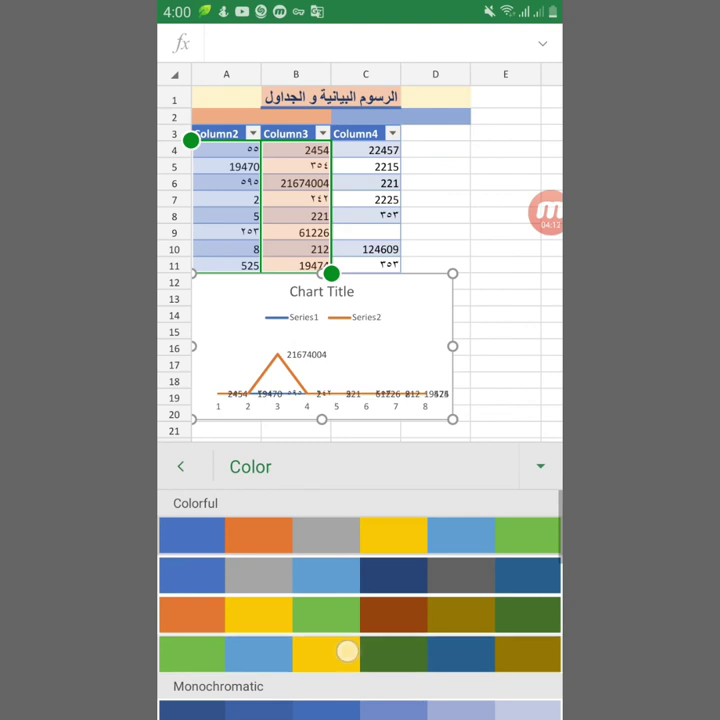
pyautogui.click(346, 651)
pyautogui.scroll(-1, 376, 591)
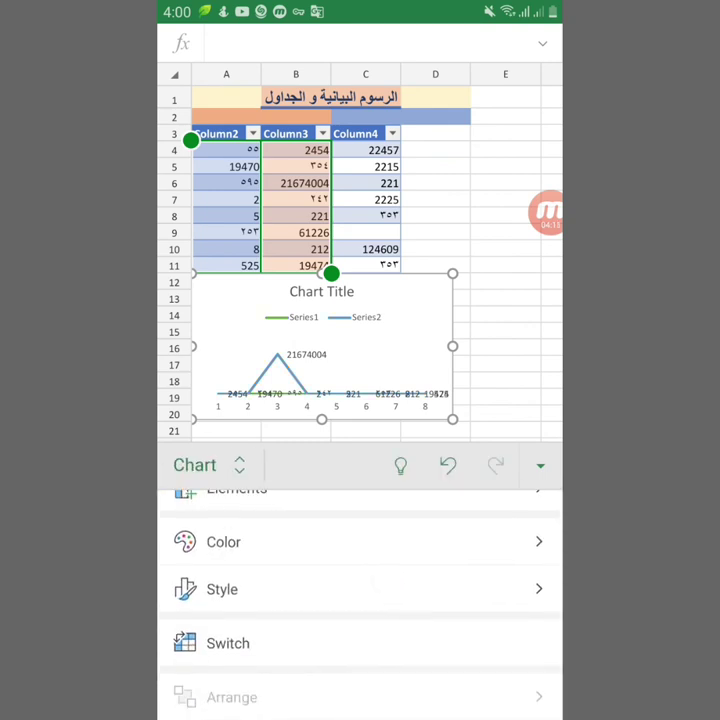
# Step: Apply the chart style with coloured circle markers, a grey gradient background and a bottom legend
pyautogui.click(368, 584)
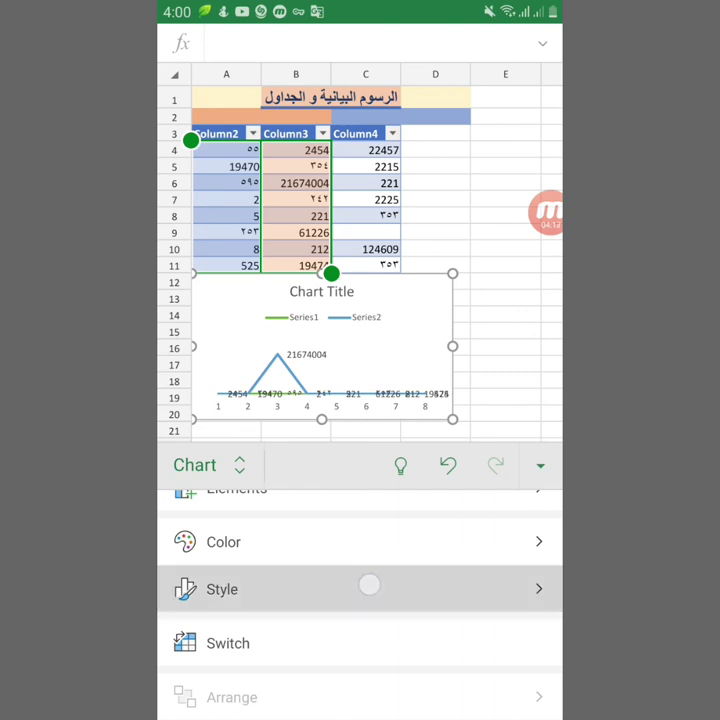
pyautogui.scroll(-3, 392, 588)
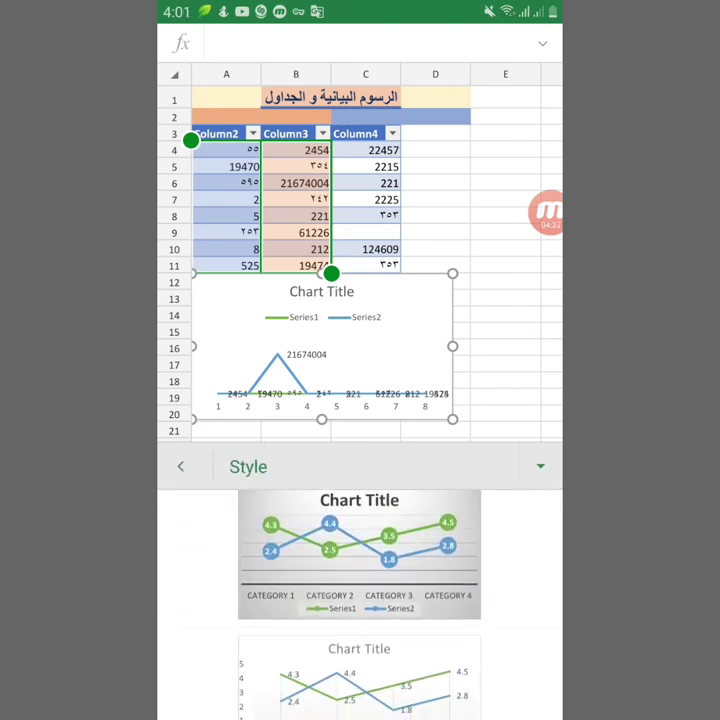
pyautogui.click(345, 510)
pyautogui.scroll(-2, 387, 583)
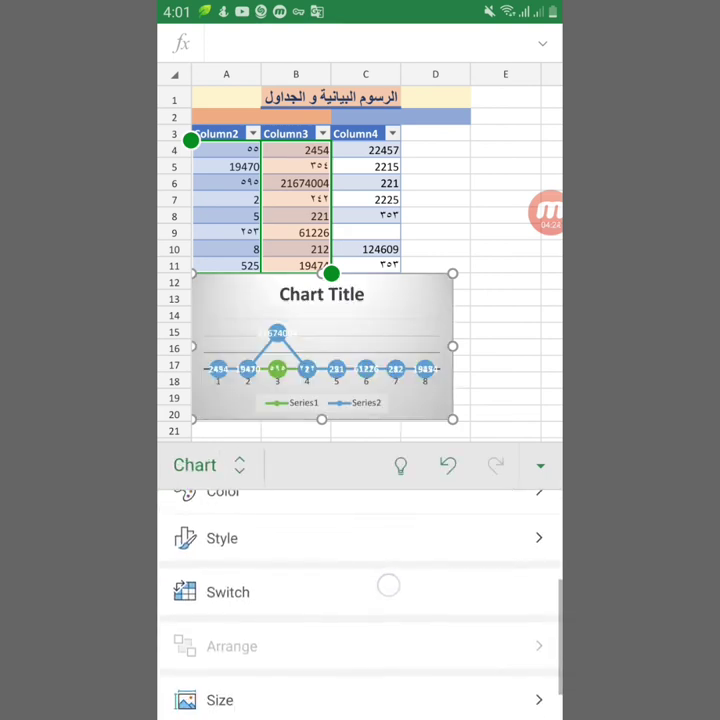
pyautogui.scroll(1, 374, 600)
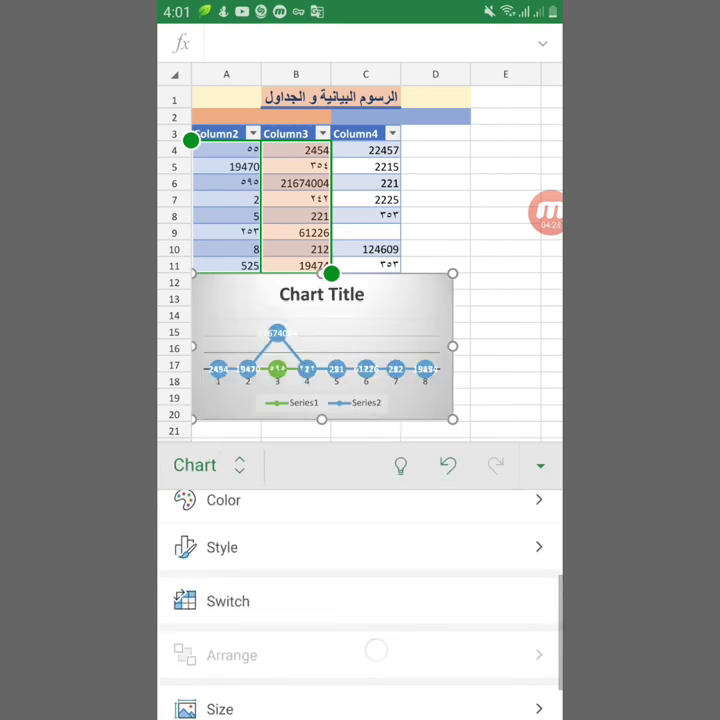
pyautogui.scroll(-1, 374, 600)
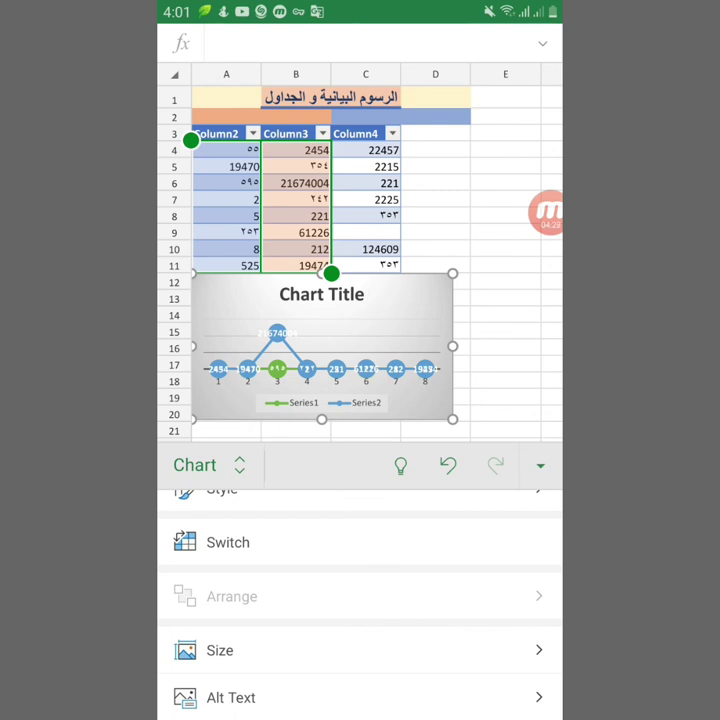
# Step: Enter the Arabic heading 'رسم بياني خطي' ahead of 'Chart Title' in the chart title
pyautogui.click(322, 294)
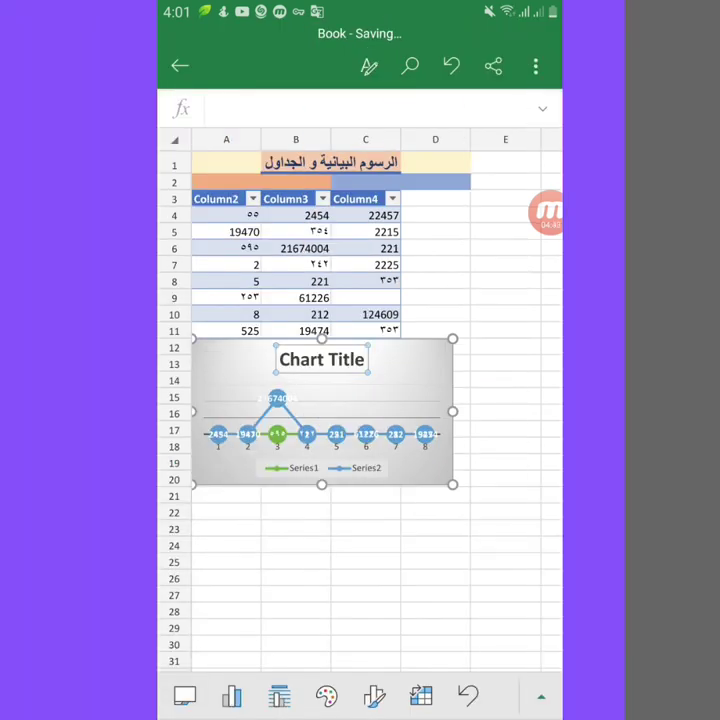
pyautogui.click(333, 360)
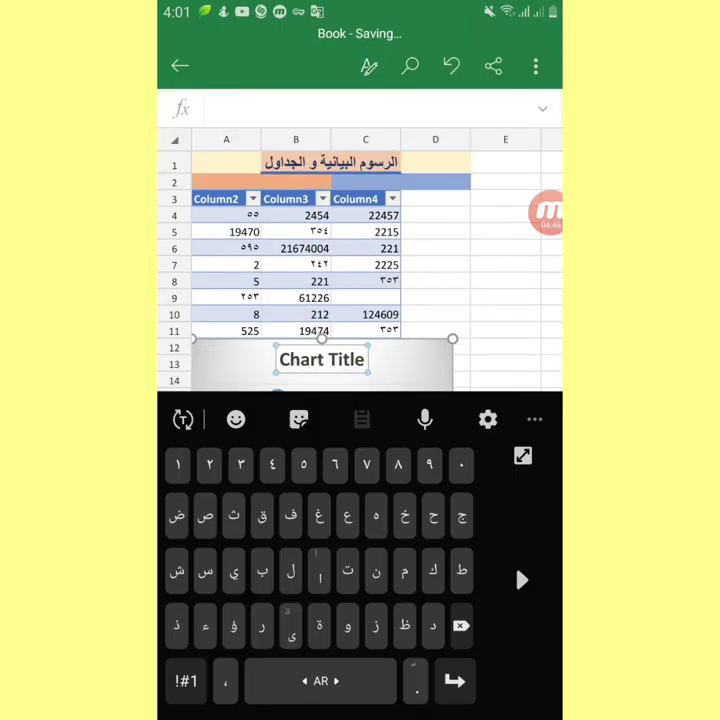
pyautogui.press('BackSpace')
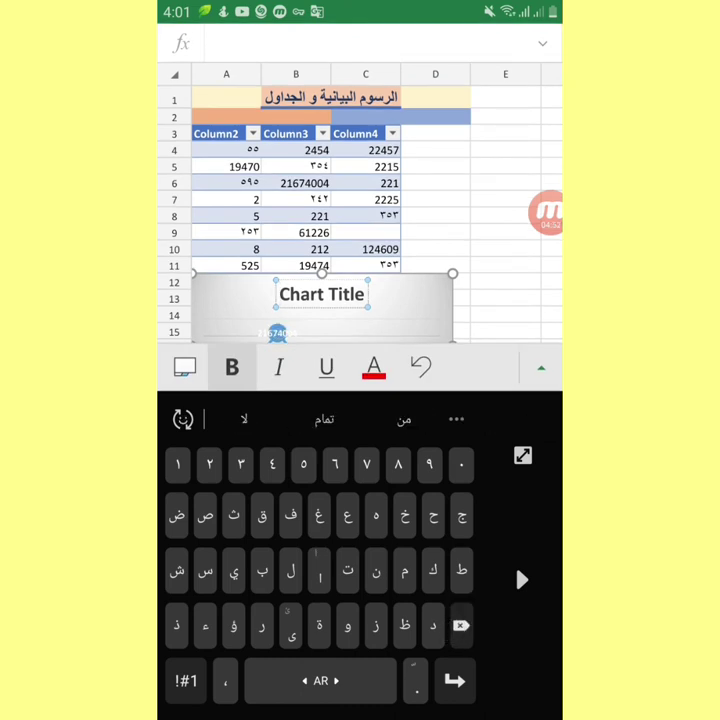
pyautogui.write('رسم')
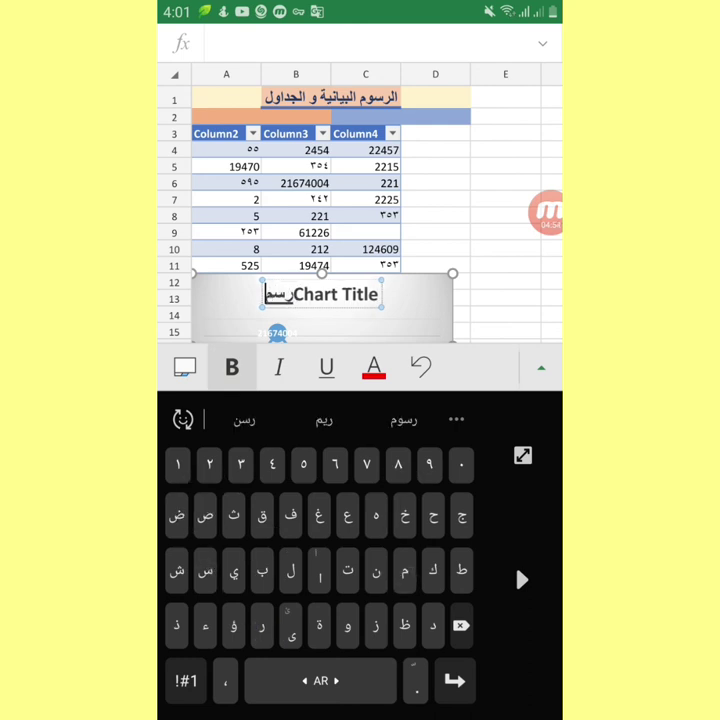
pyautogui.write('ا')
pyautogui.write('ي ')
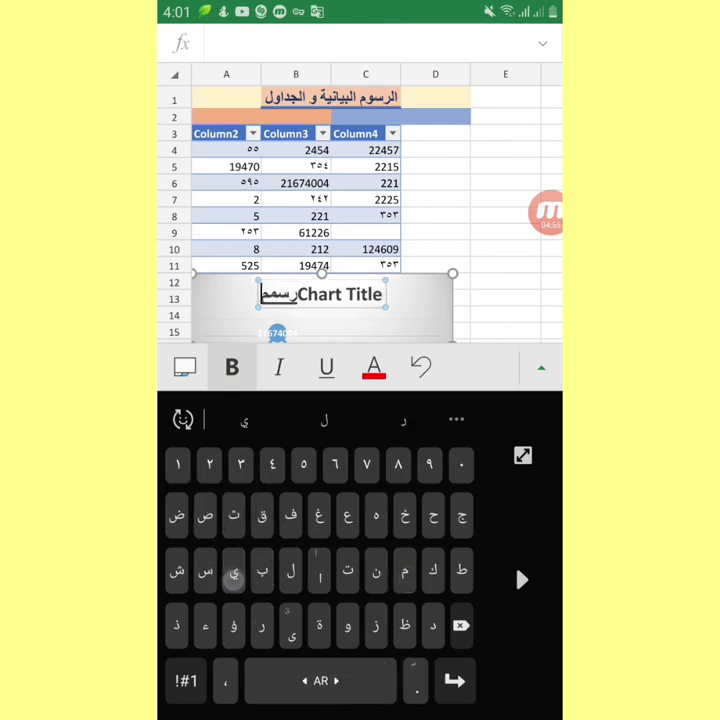
pyautogui.write('بيان')
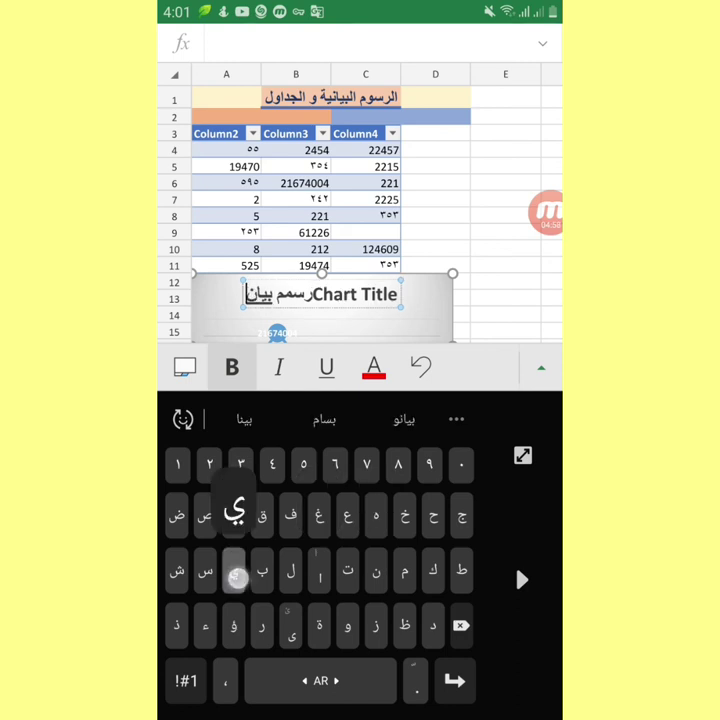
pyautogui.write('ي خ')
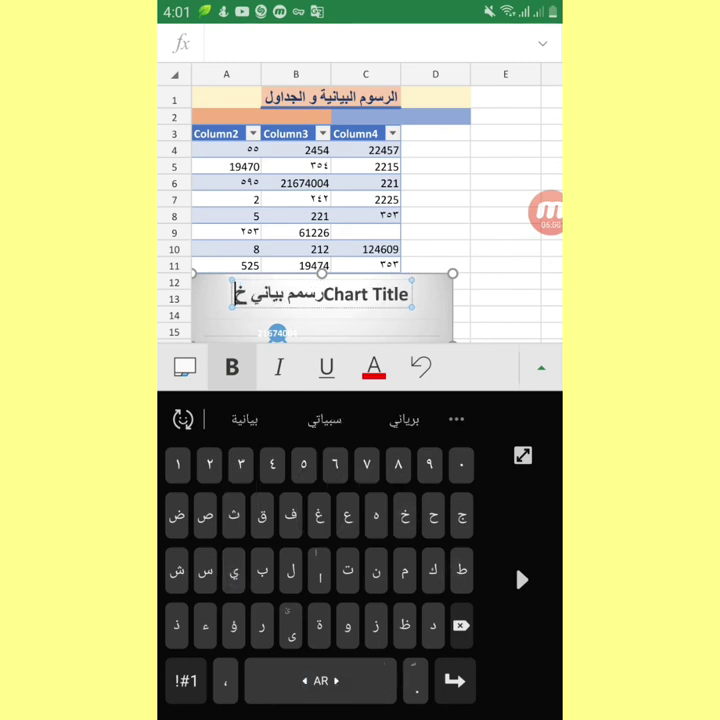
pyautogui.write('طي')
pyautogui.press('Return')
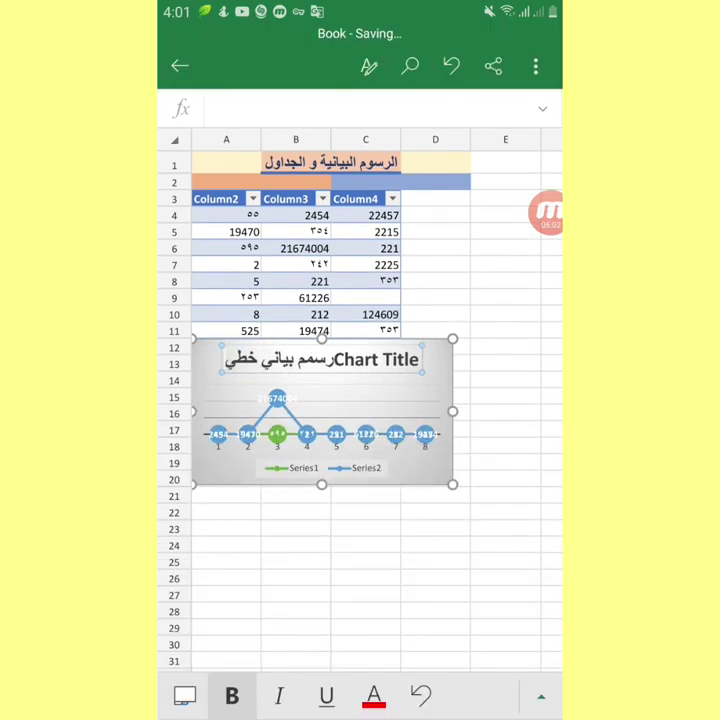
pyautogui.click(435, 578)
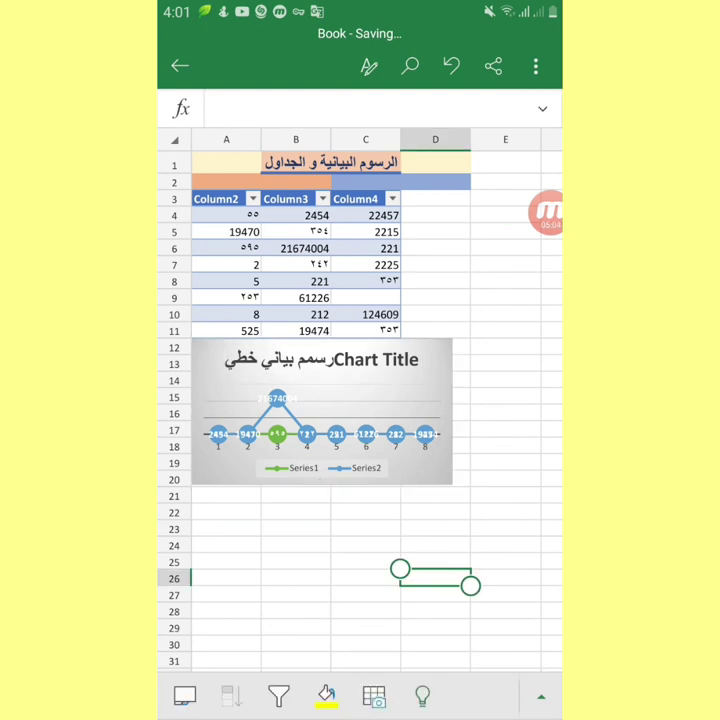